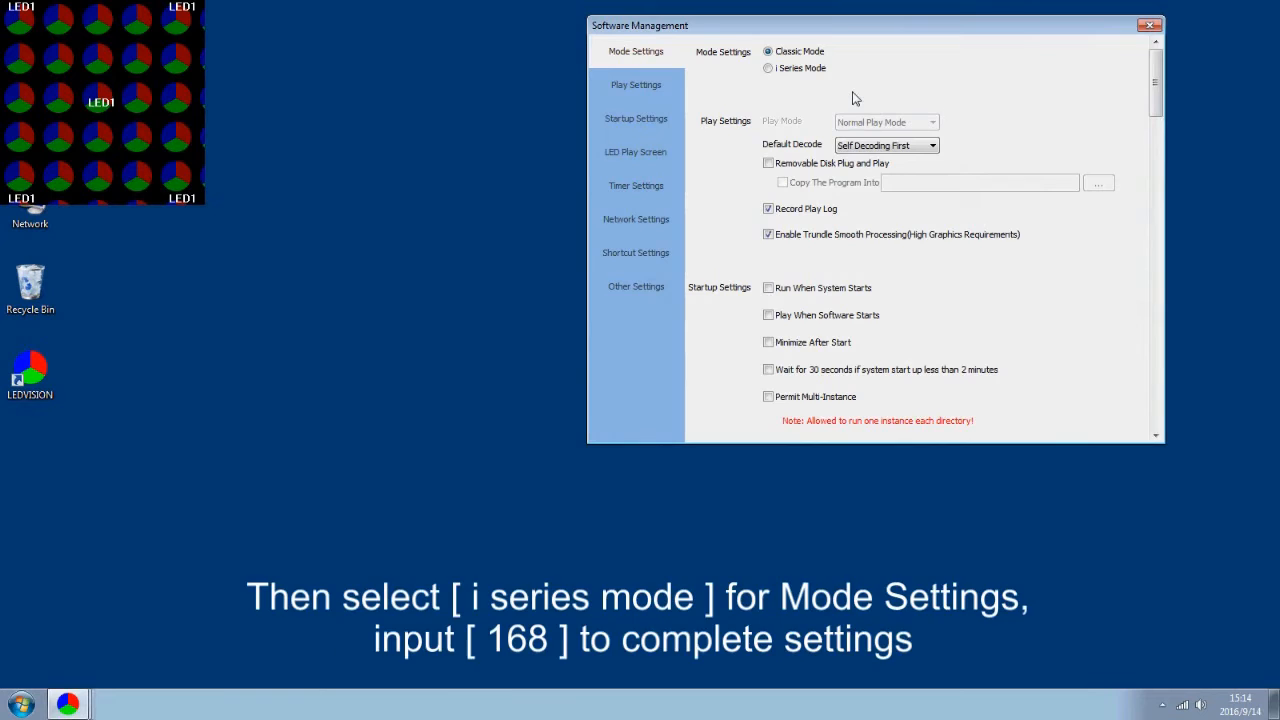
Switch LEDVISION to i Series Mode with the admin password, then close Software Management
{"action": "left_click", "coordinate": [768, 68]}
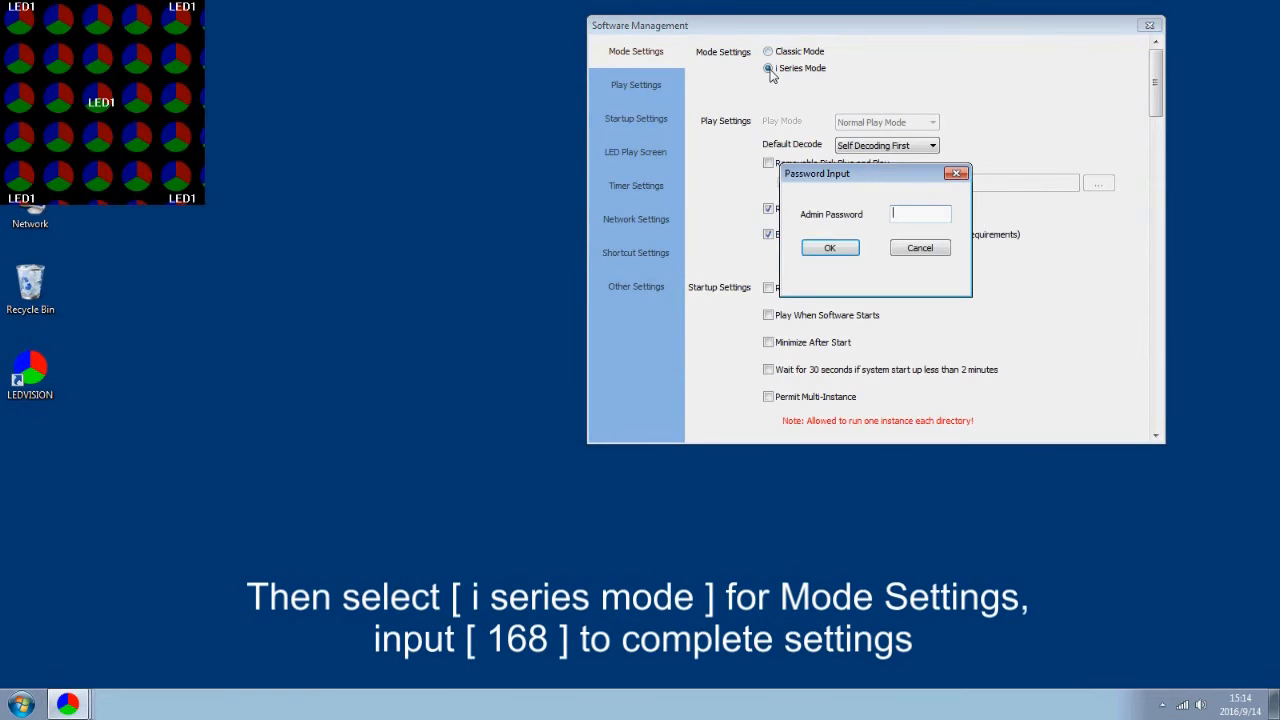
{"action": "type", "text": "168"}
{"action": "key", "text": "Return"}
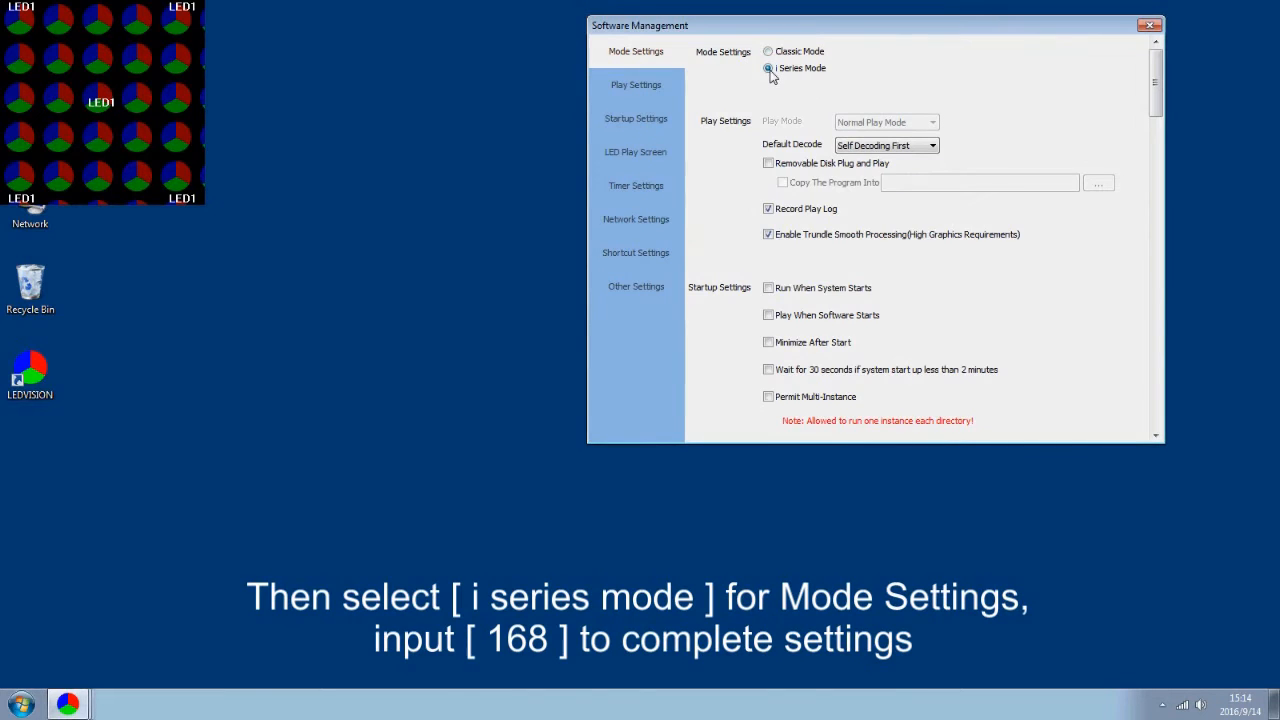
{"action": "left_click", "coordinate": [1147, 28]}
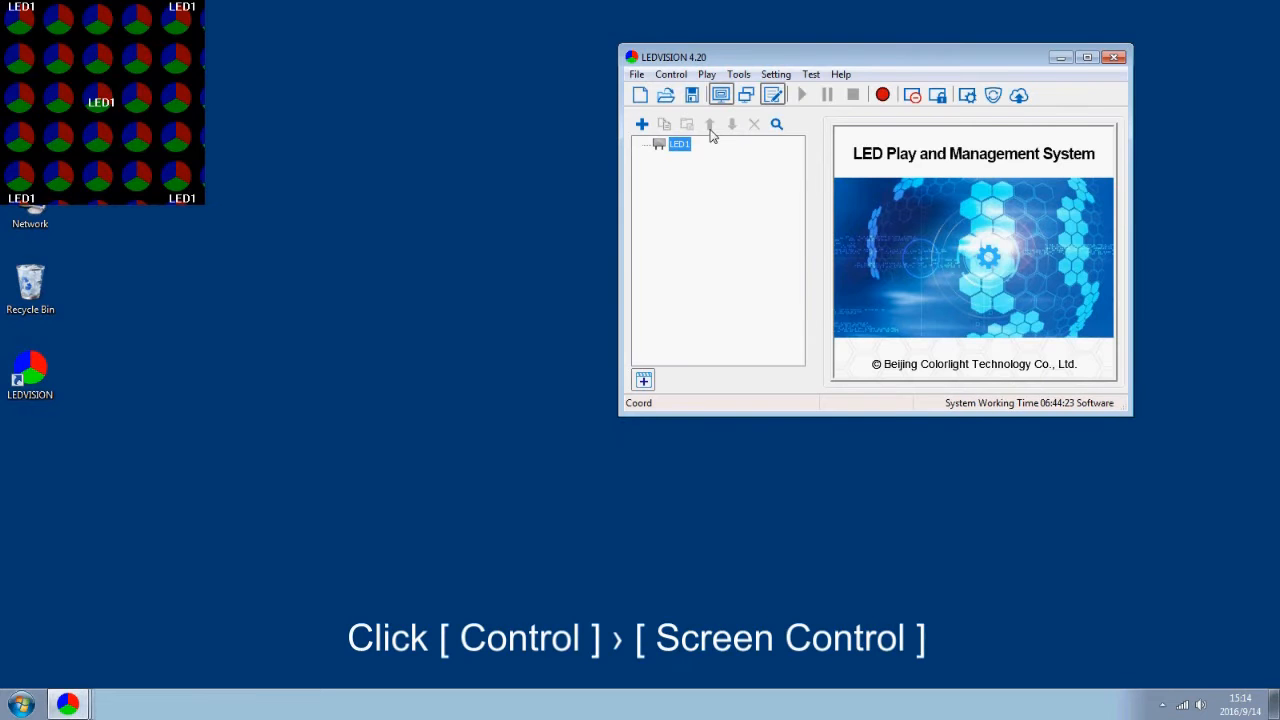
Open LED1's LED Screen Settings from Control > Screen Control with the admin password, at Screen Parameters
{"action": "left_click", "coordinate": [667, 76]}
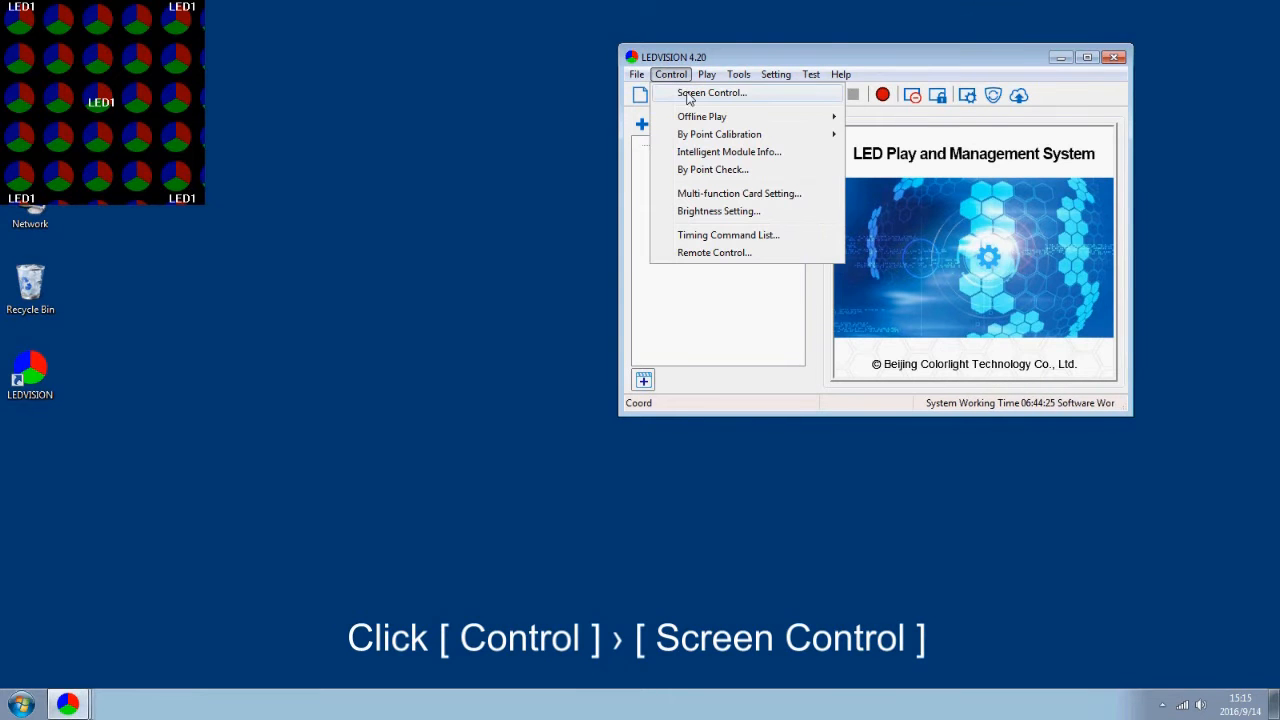
{"action": "left_click", "coordinate": [686, 93]}
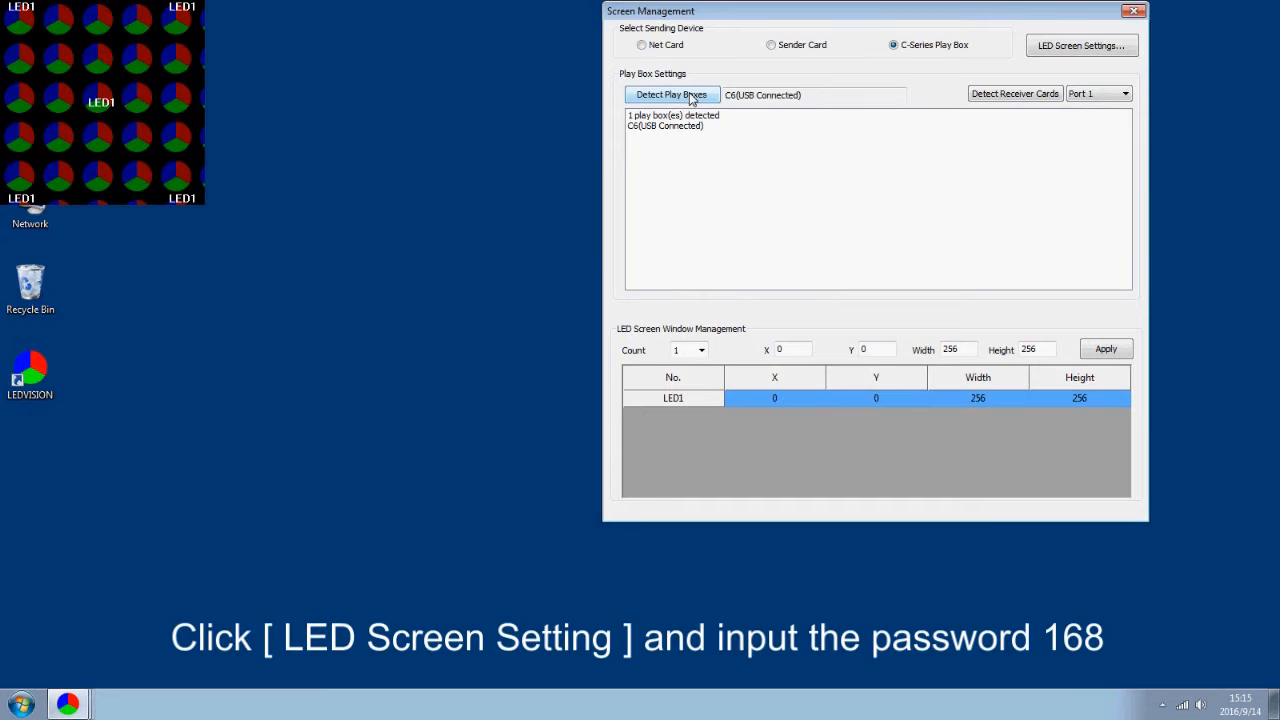
{"action": "left_click", "coordinate": [1105, 52]}
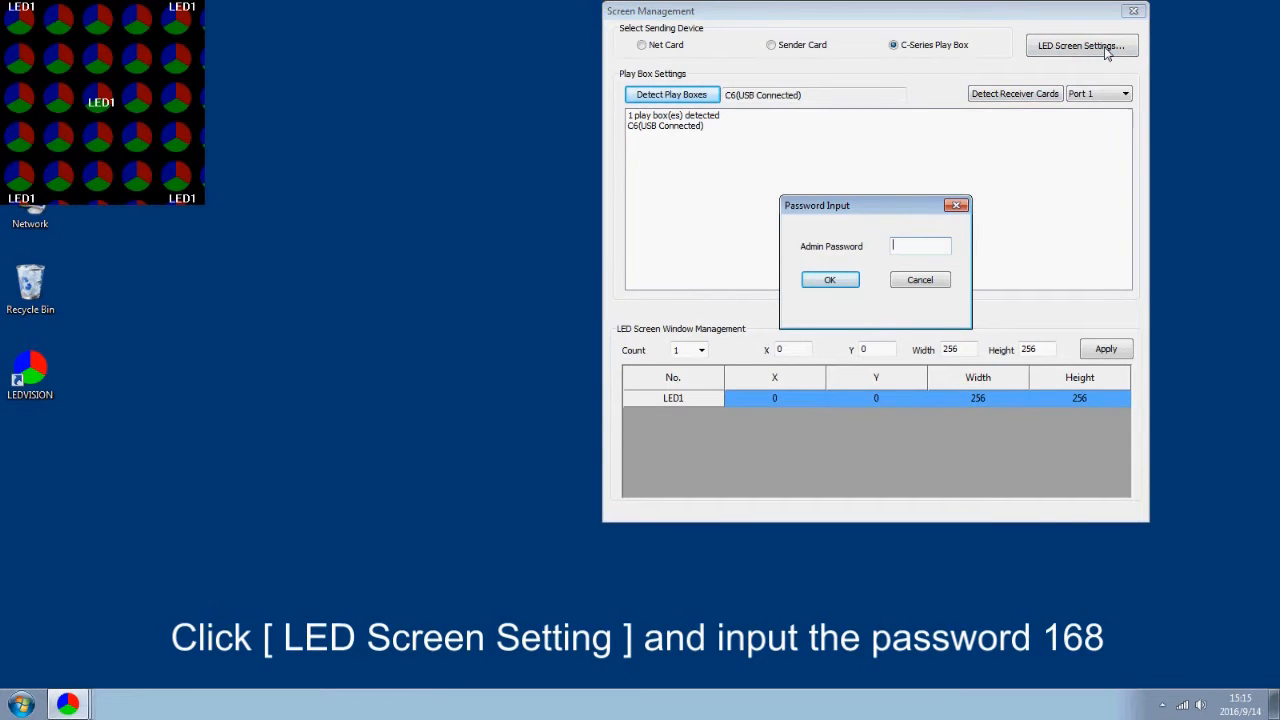
{"action": "type", "text": "168"}
{"action": "key", "text": "Return"}
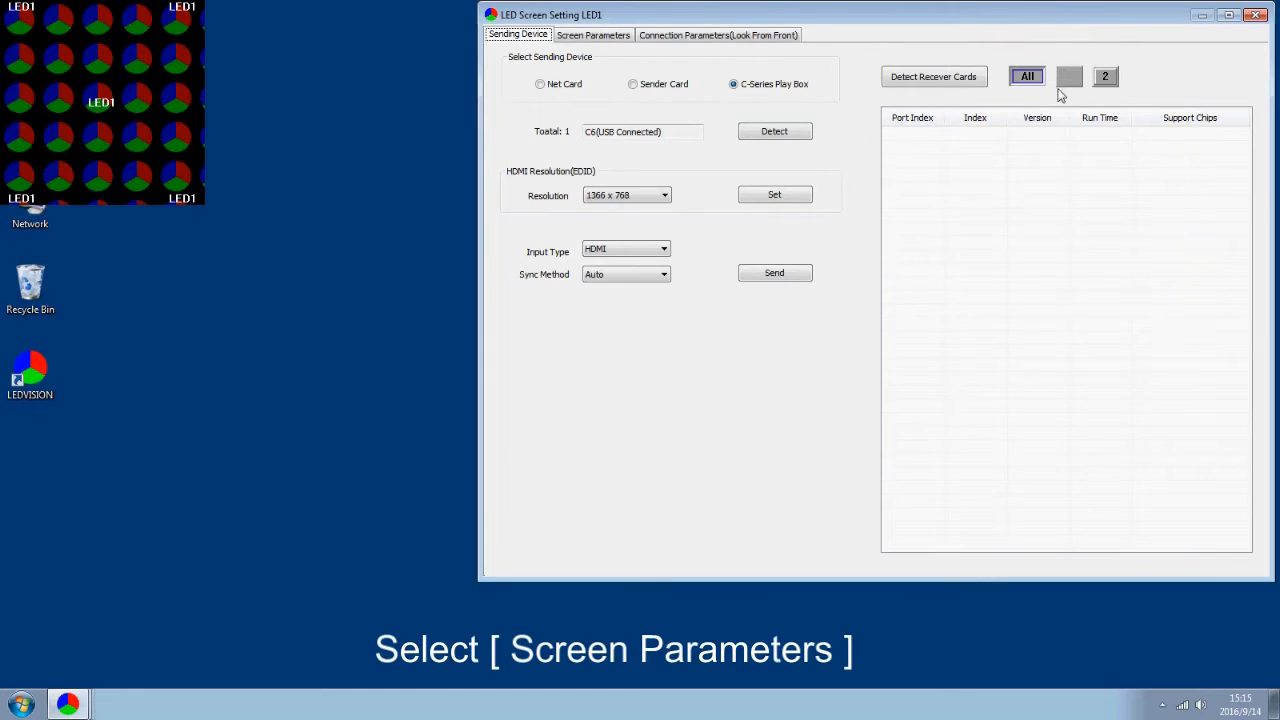
{"action": "left_click", "coordinate": [592, 36]}
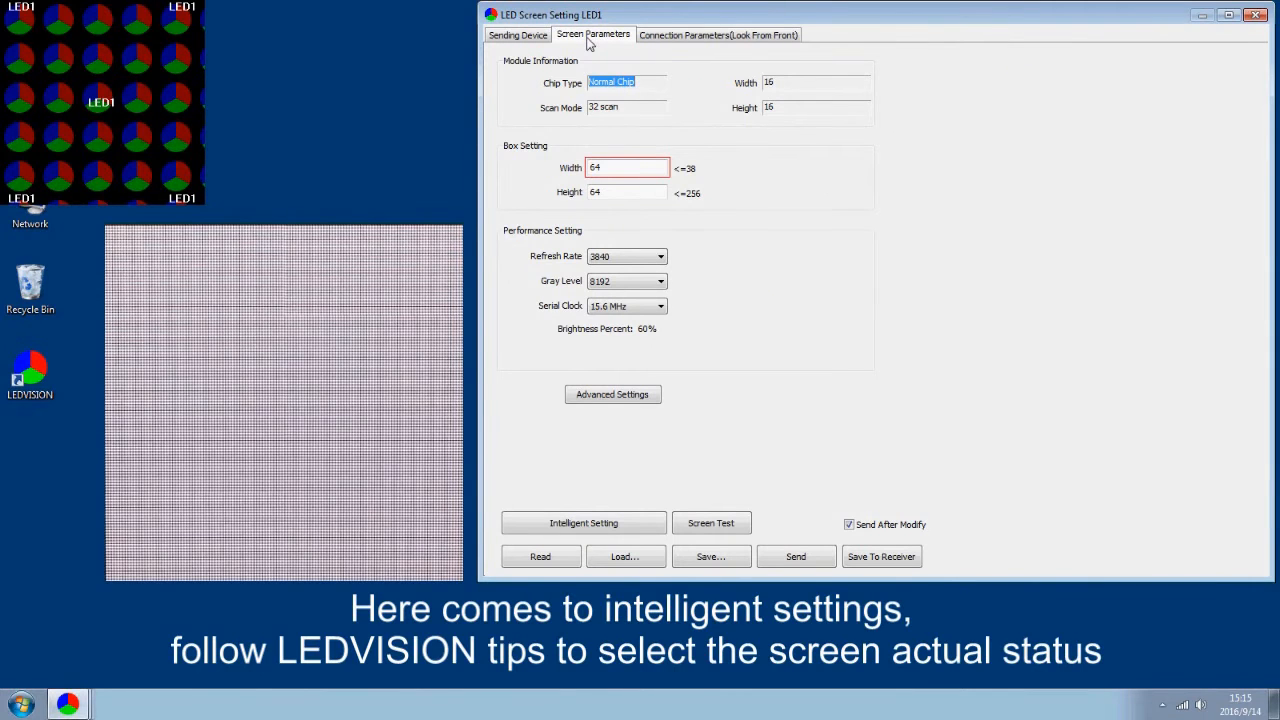
Launch Intelligent Setting for a 16-pixel-wide module with Normal Chip and advance to Wizard 2
{"action": "left_click", "coordinate": [640, 524]}
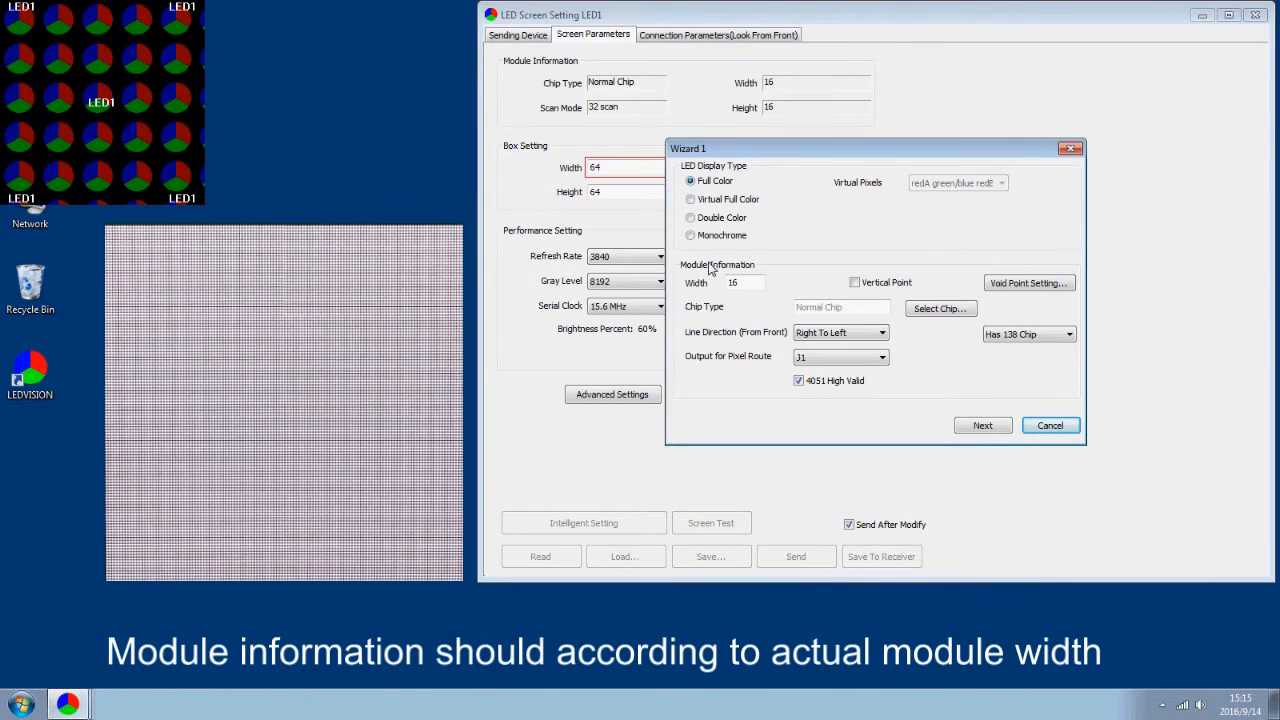
{"action": "left_click_drag", "start_coordinate": [756, 286], "coordinate": [725, 288]}
{"action": "type", "text": "16"}
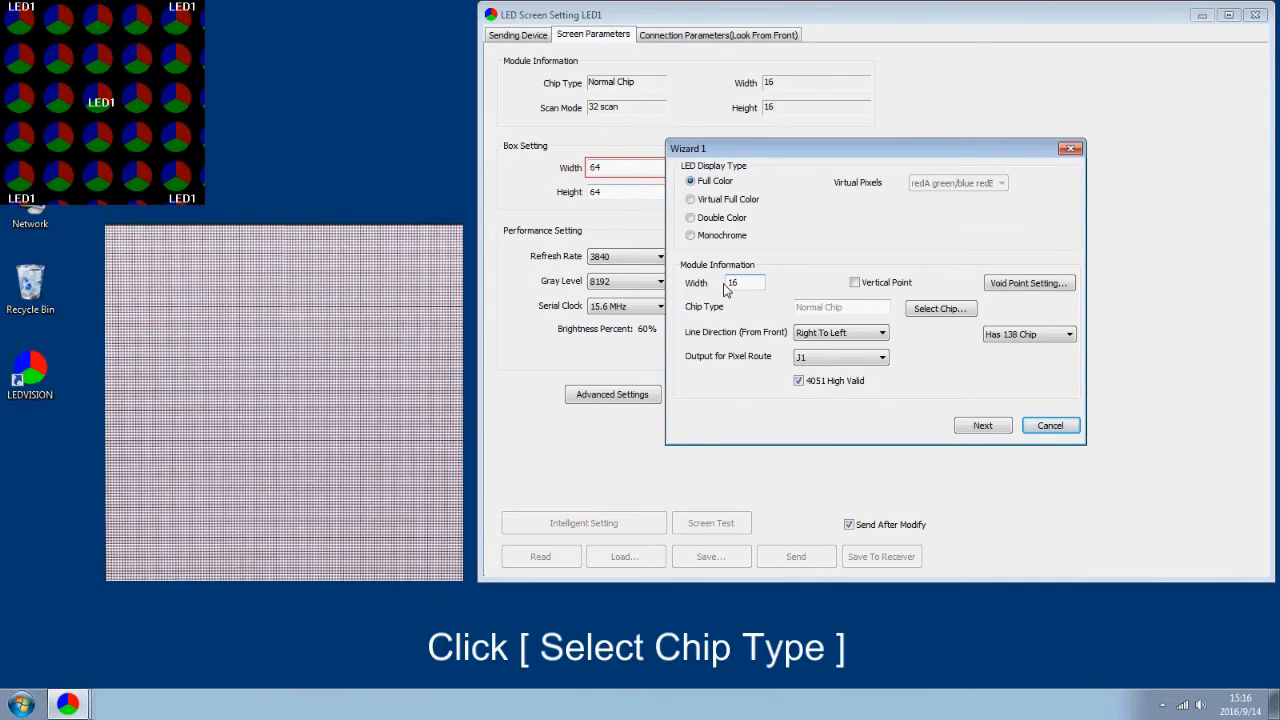
{"action": "left_click", "coordinate": [940, 309]}
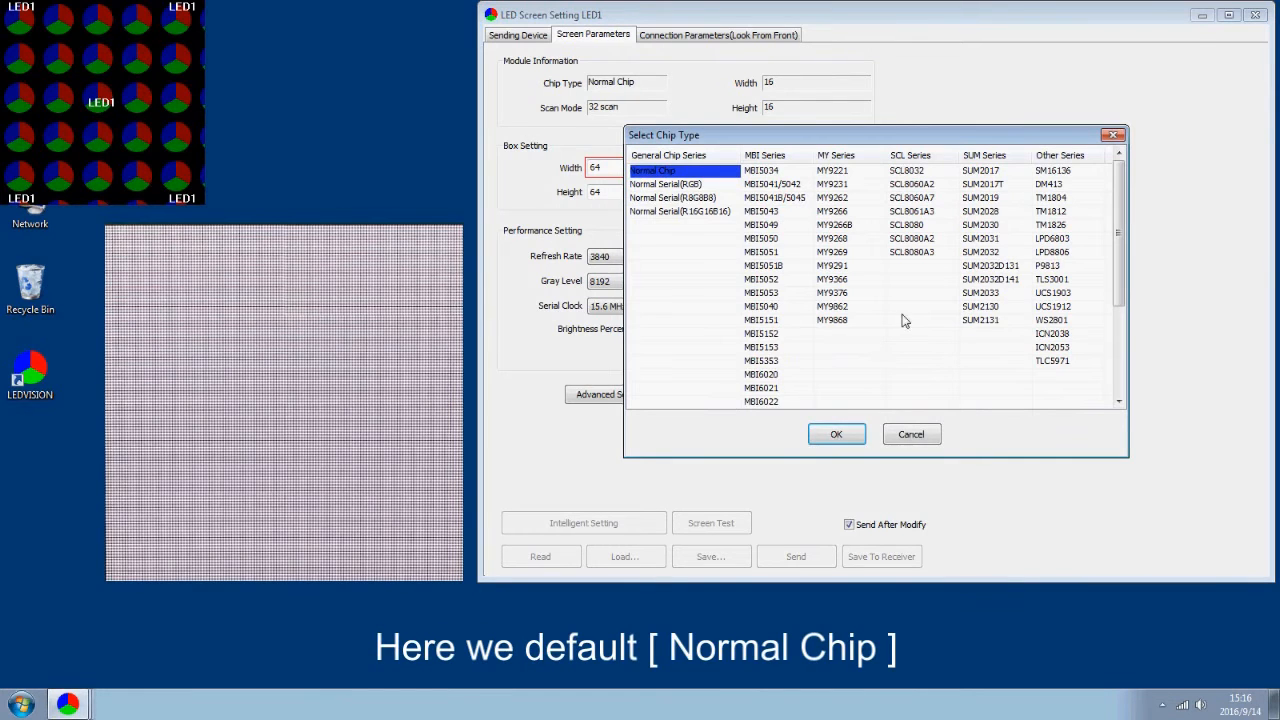
{"action": "left_click", "coordinate": [666, 172]}
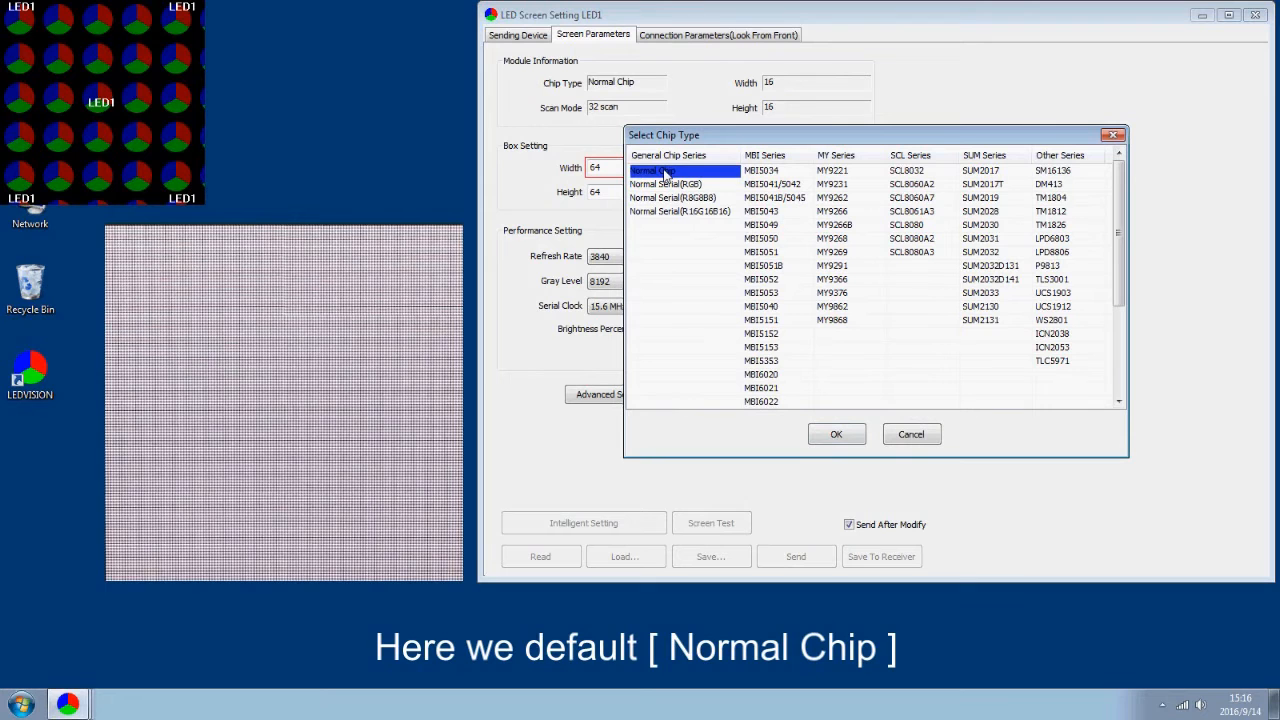
{"action": "left_click", "coordinate": [836, 434]}
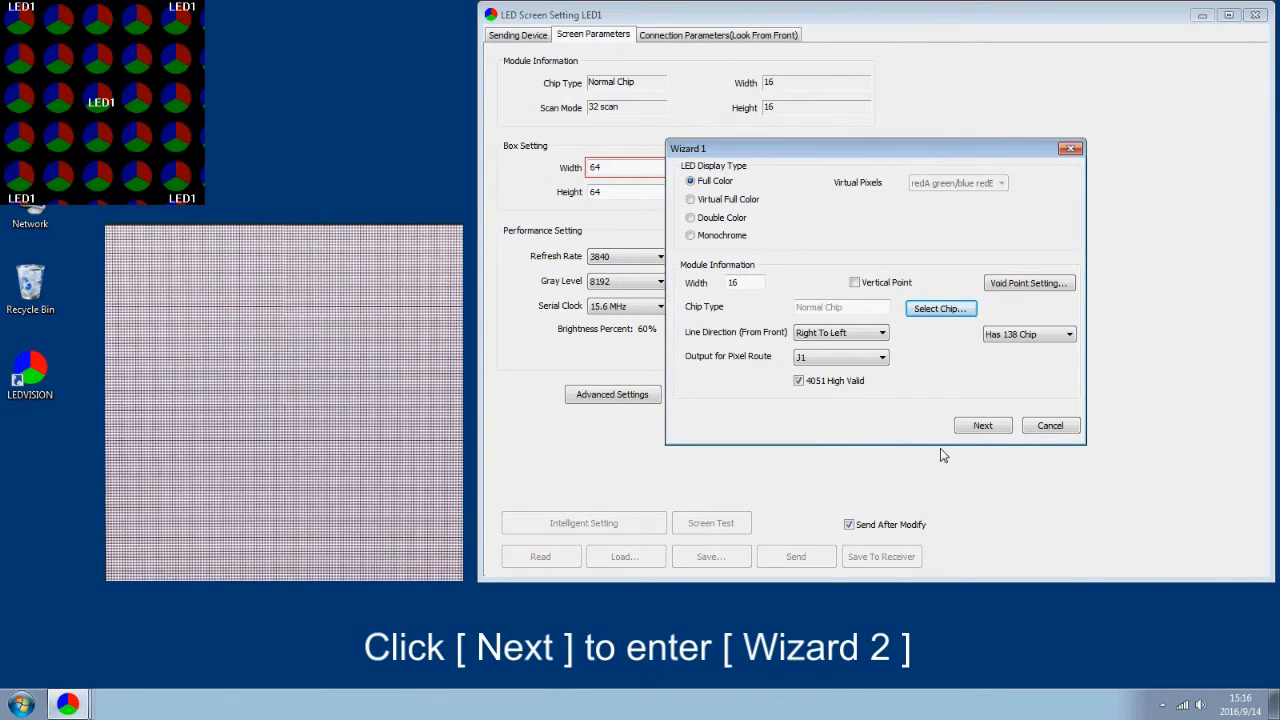
{"action": "left_click", "coordinate": [985, 426]}
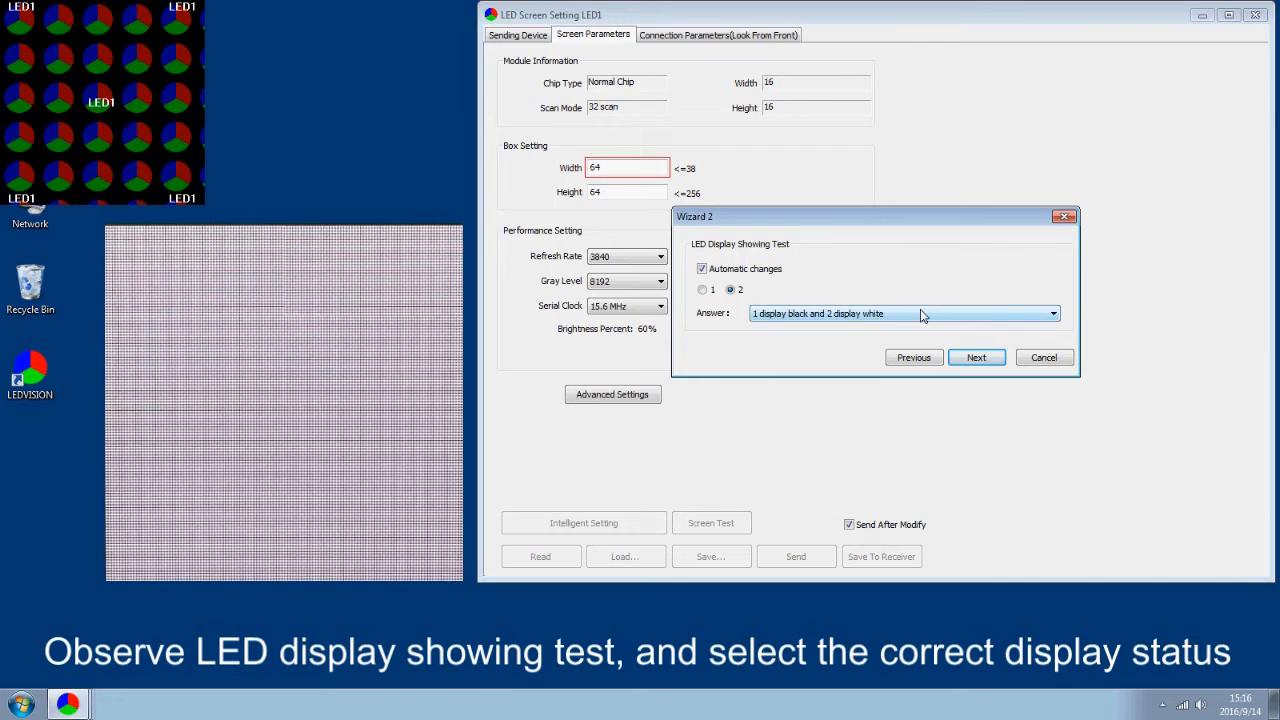
Answer Wizard 2's display test with '1 display black and 2 display white'
{"action": "left_click", "coordinate": [922, 316]}
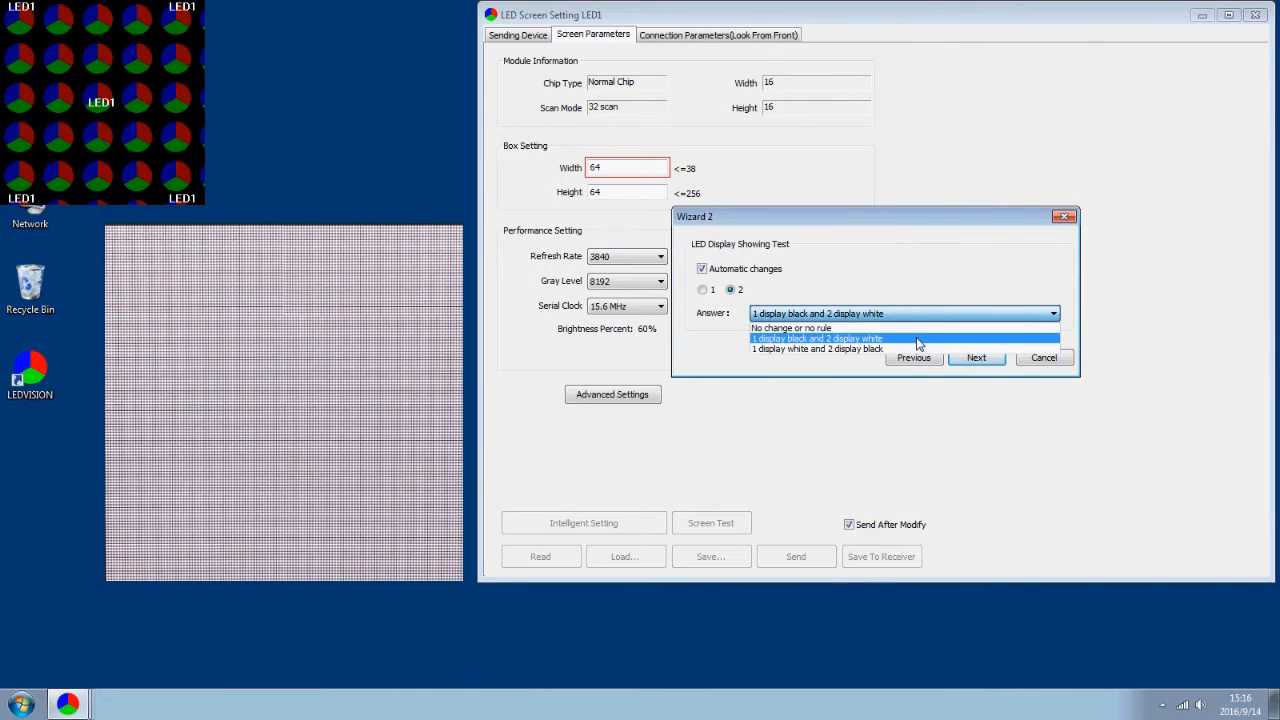
{"action": "left_click", "coordinate": [918, 341]}
{"action": "left_click", "coordinate": [976, 358]}
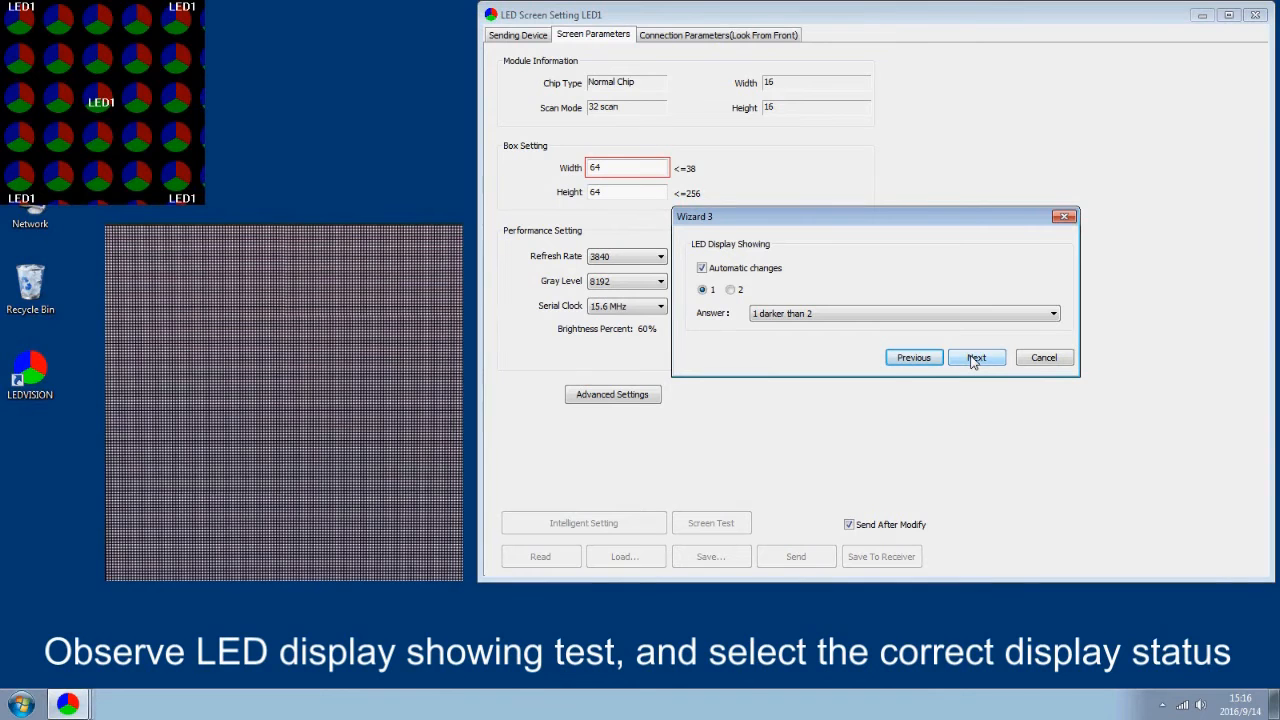
Answer Wizard 3's brightness test with '1 darker than 2' and reach Wizard 4
{"action": "left_click", "coordinate": [972, 316]}
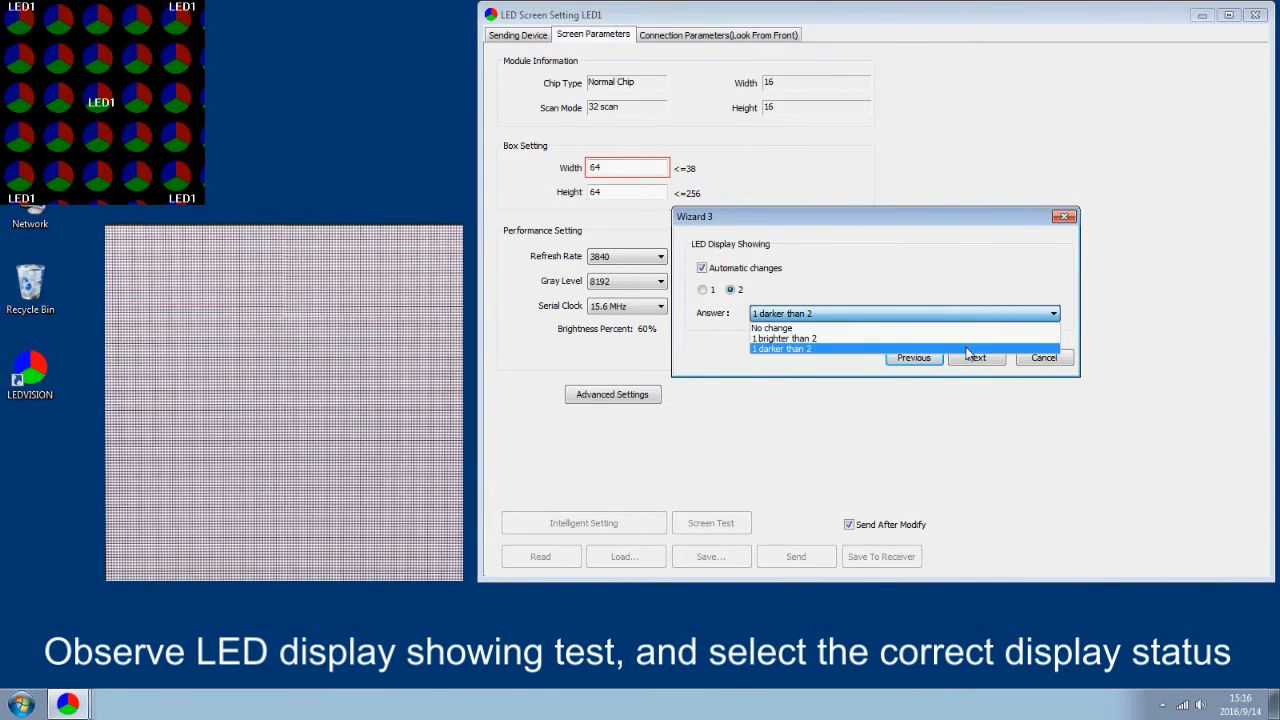
{"action": "left_click", "coordinate": [968, 349]}
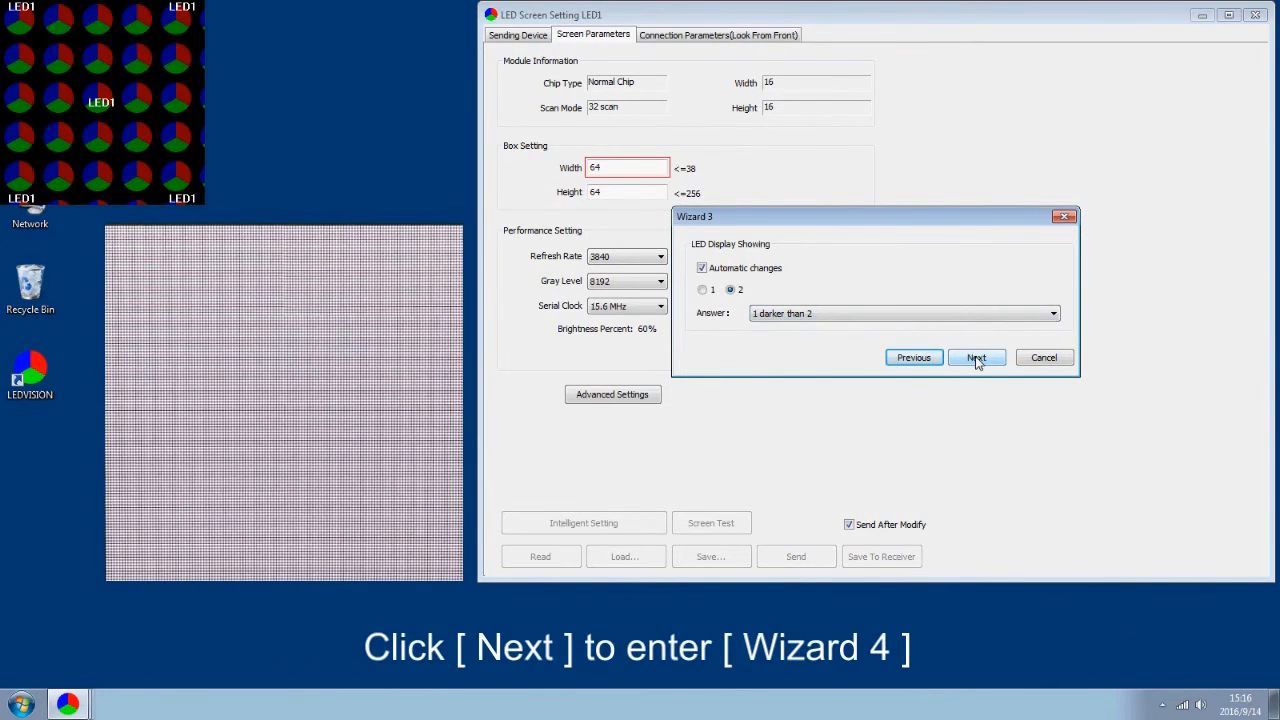
{"action": "left_click", "coordinate": [976, 358]}
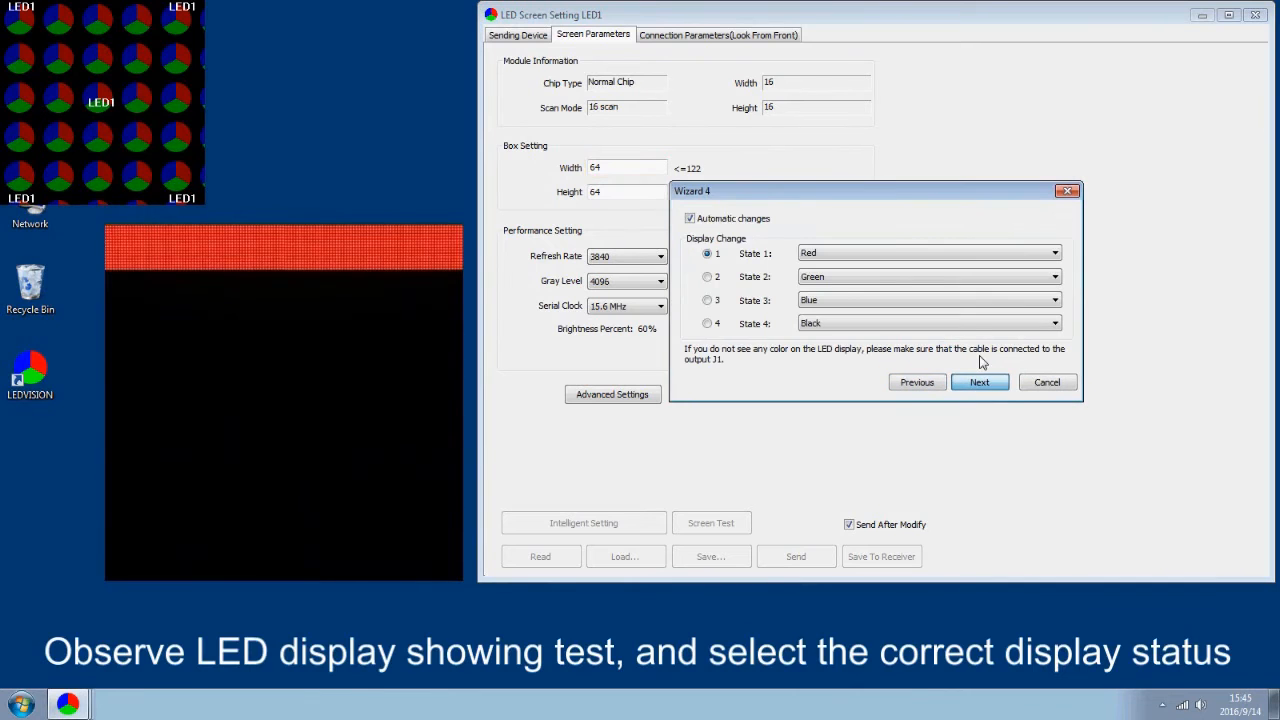
Keep states Red, Green, Blue, Black and record the display as state 4, Black
{"action": "left_click", "coordinate": [930, 254]}
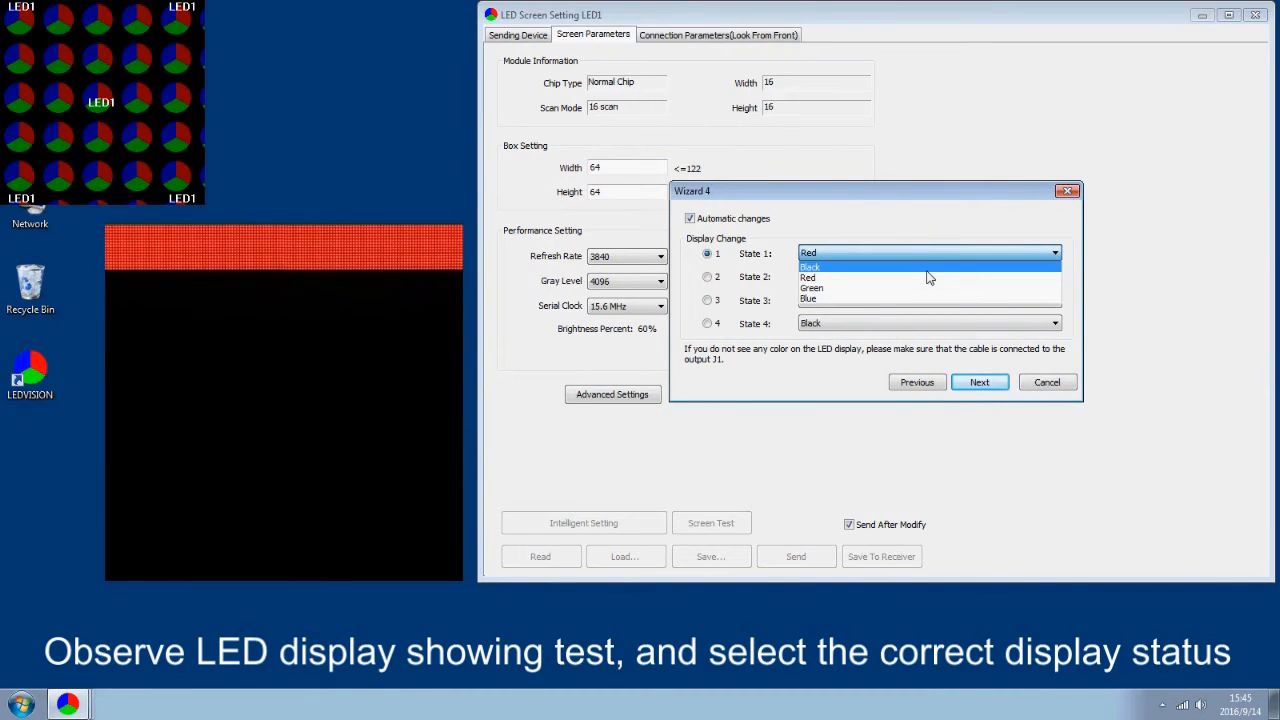
{"action": "left_click", "coordinate": [928, 278]}
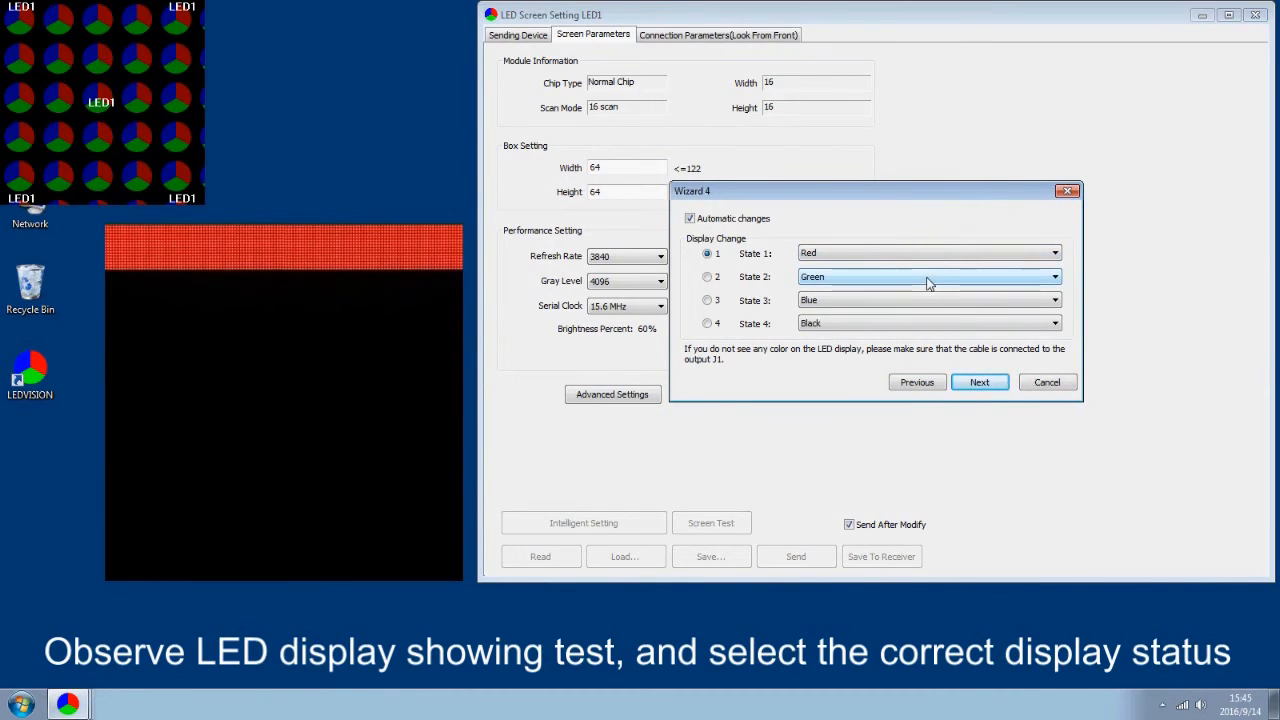
{"action": "left_click", "coordinate": [928, 280]}
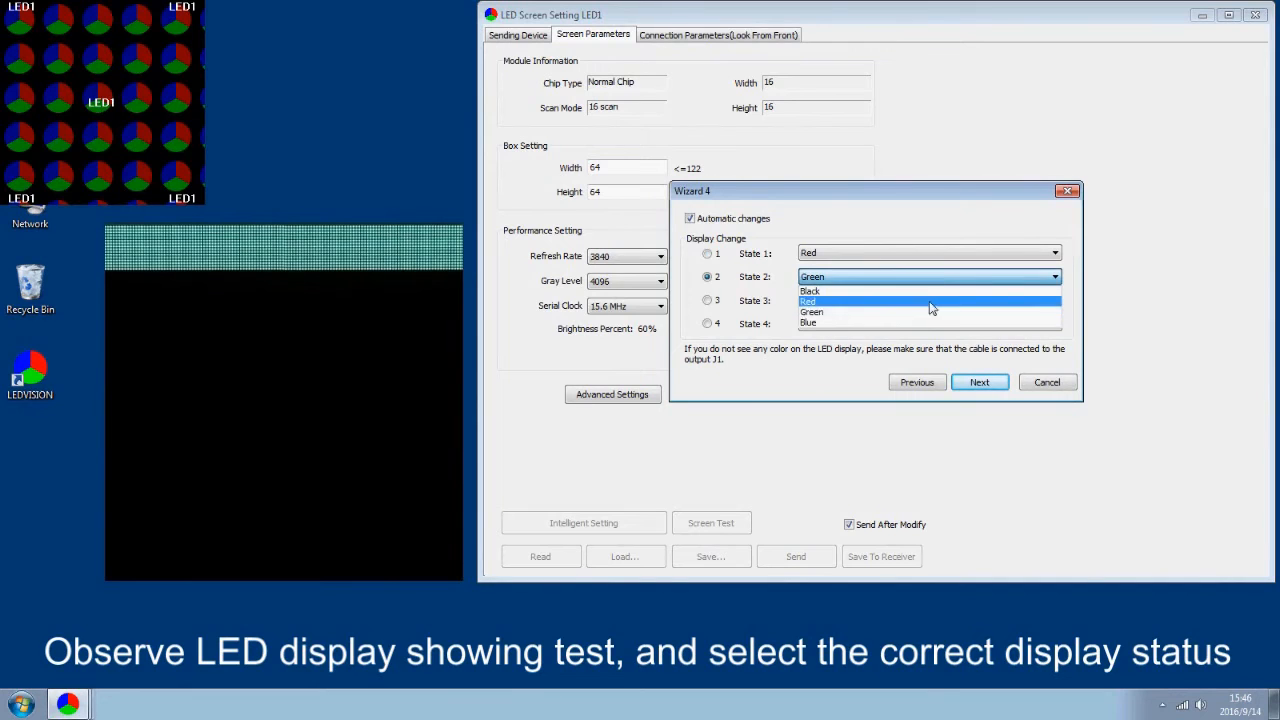
{"action": "left_click", "coordinate": [932, 312]}
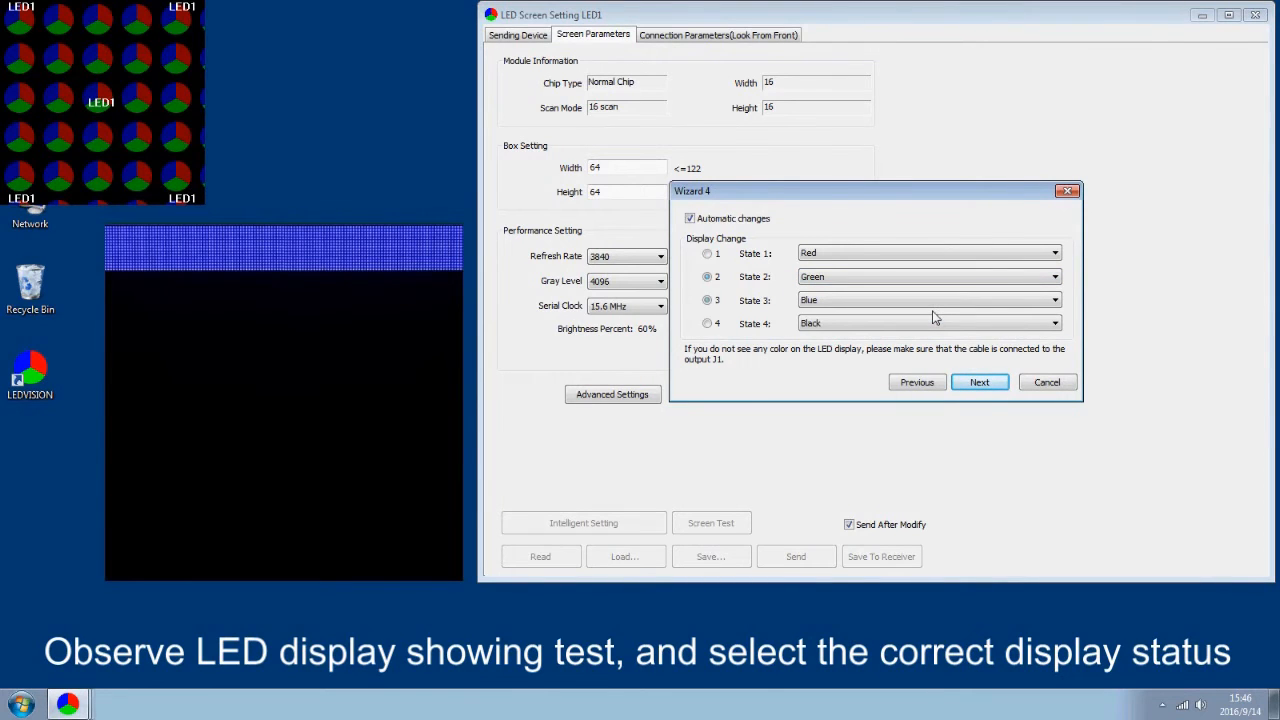
{"action": "left_click", "coordinate": [940, 302]}
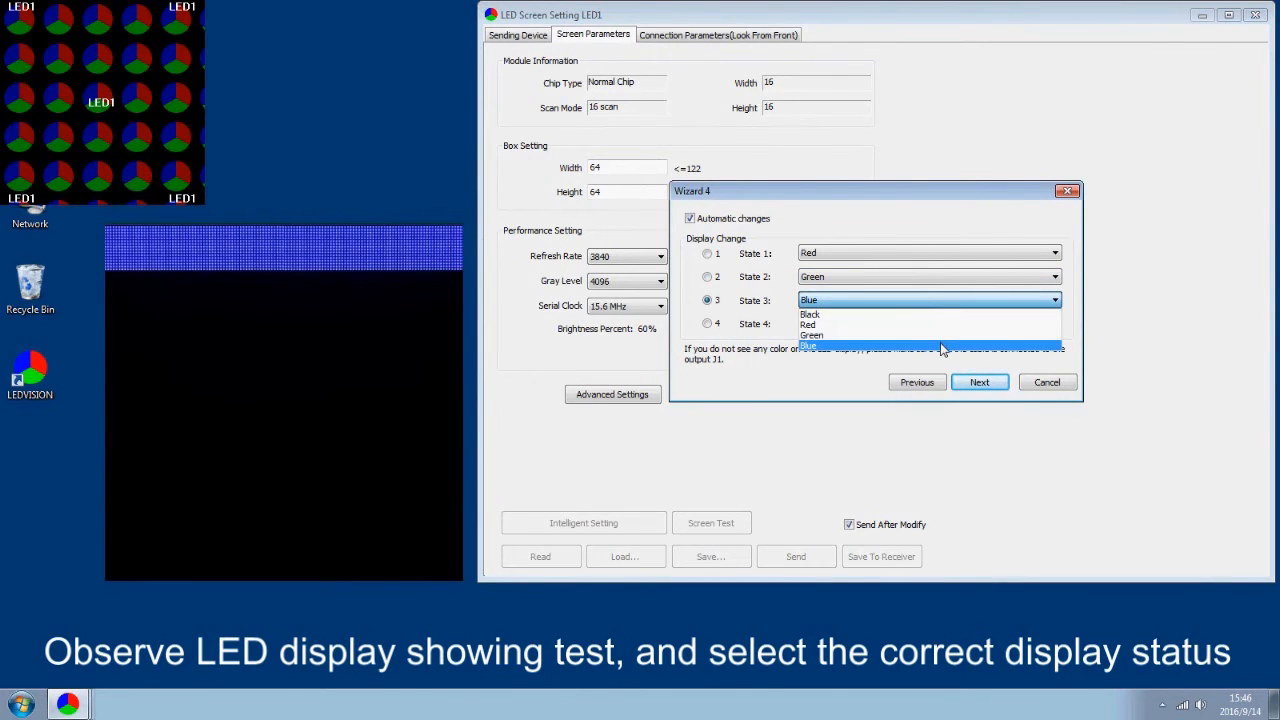
{"action": "left_click", "coordinate": [942, 346]}
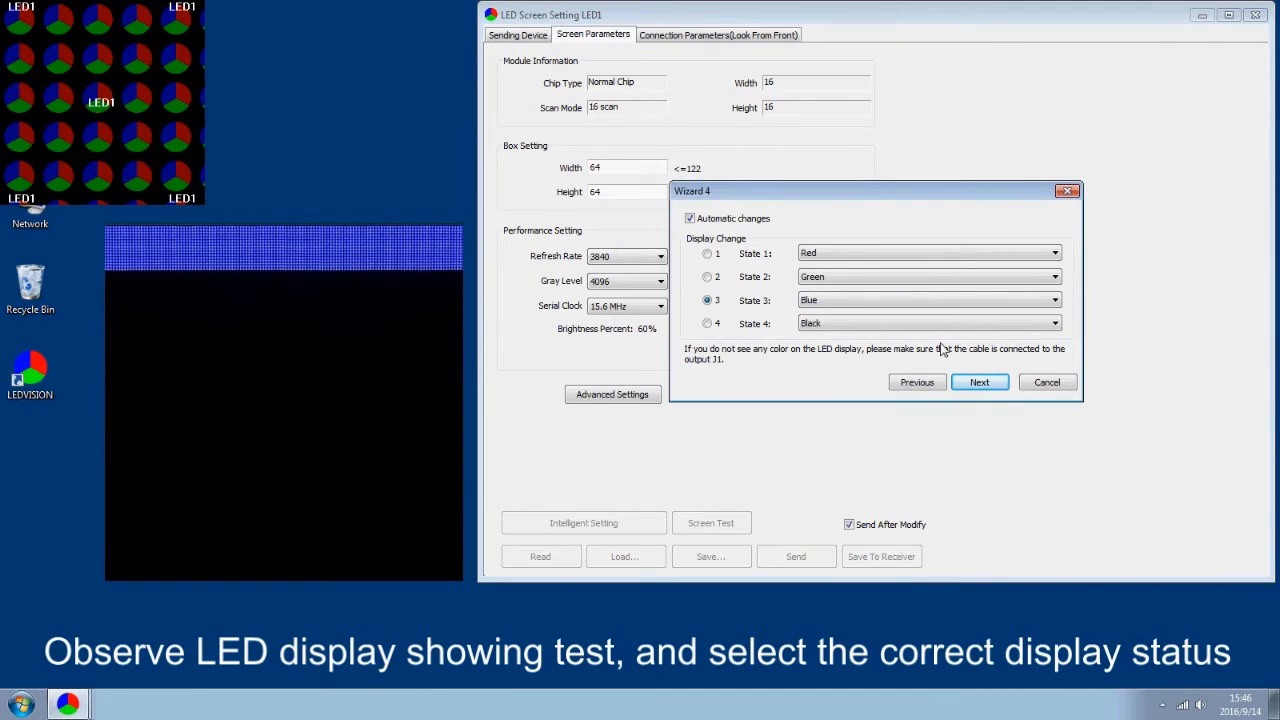
{"action": "left_click", "coordinate": [948, 324]}
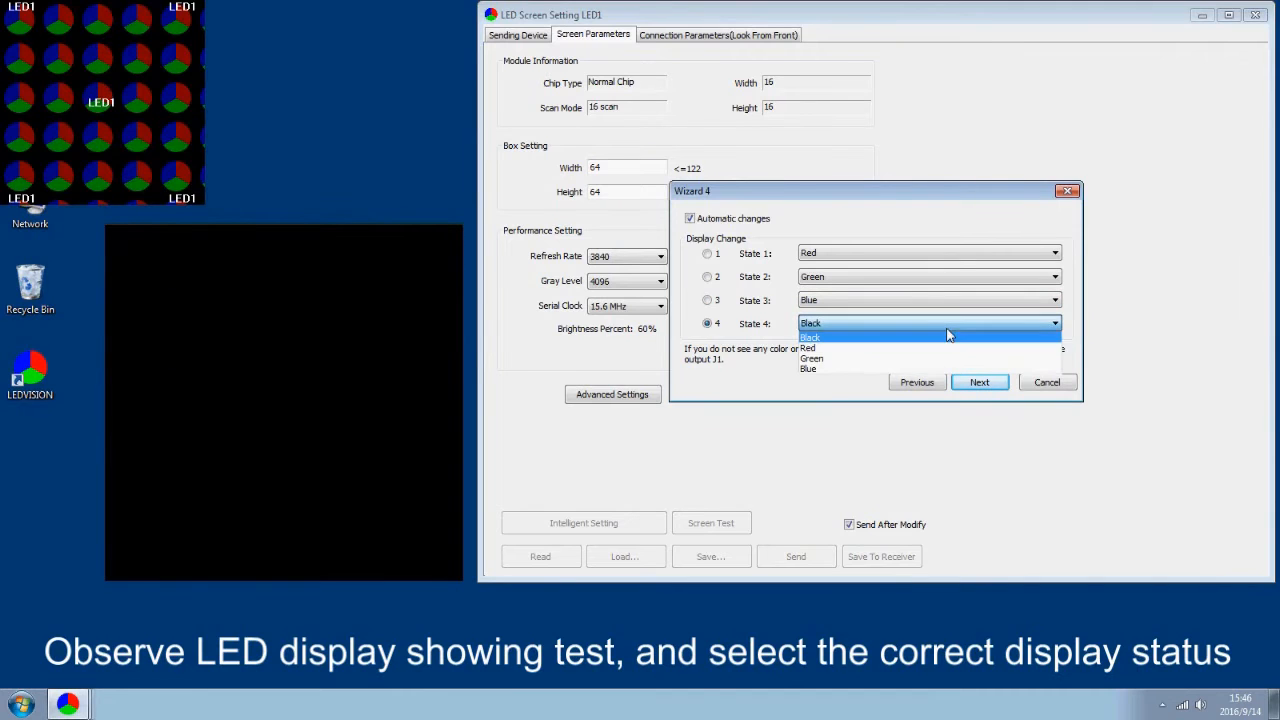
{"action": "left_click", "coordinate": [948, 338]}
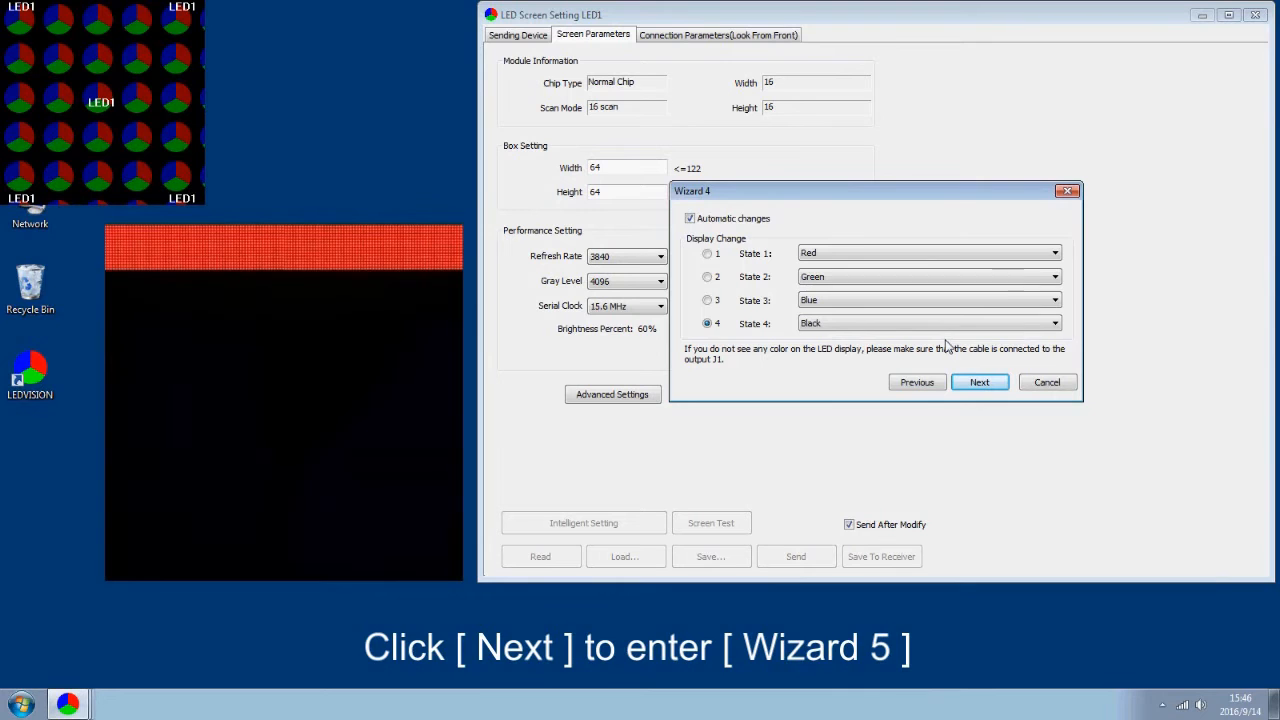
{"action": "left_click", "coordinate": [980, 382]}
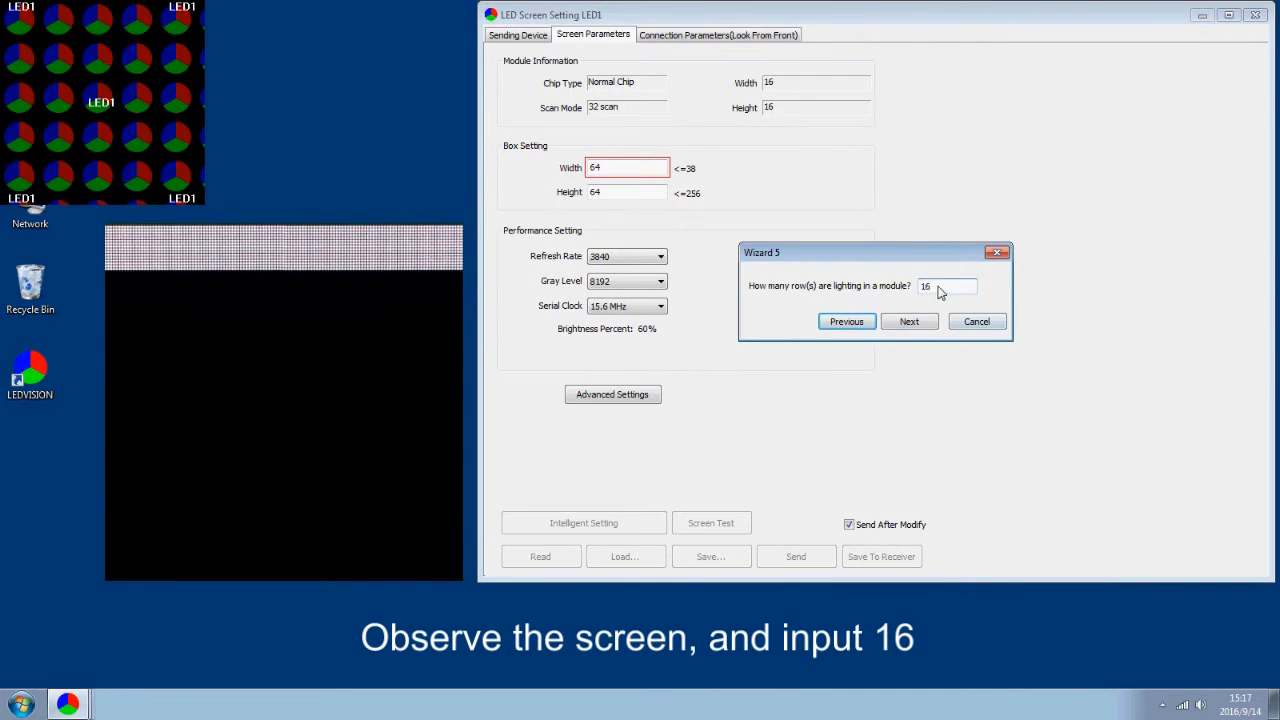
Enter 16 rows in Wizard 5 and 1 lit row in Wizard 6, reaching the 16×16 lattice
{"action": "type", "text": "16"}
{"action": "left_click", "coordinate": [927, 323]}
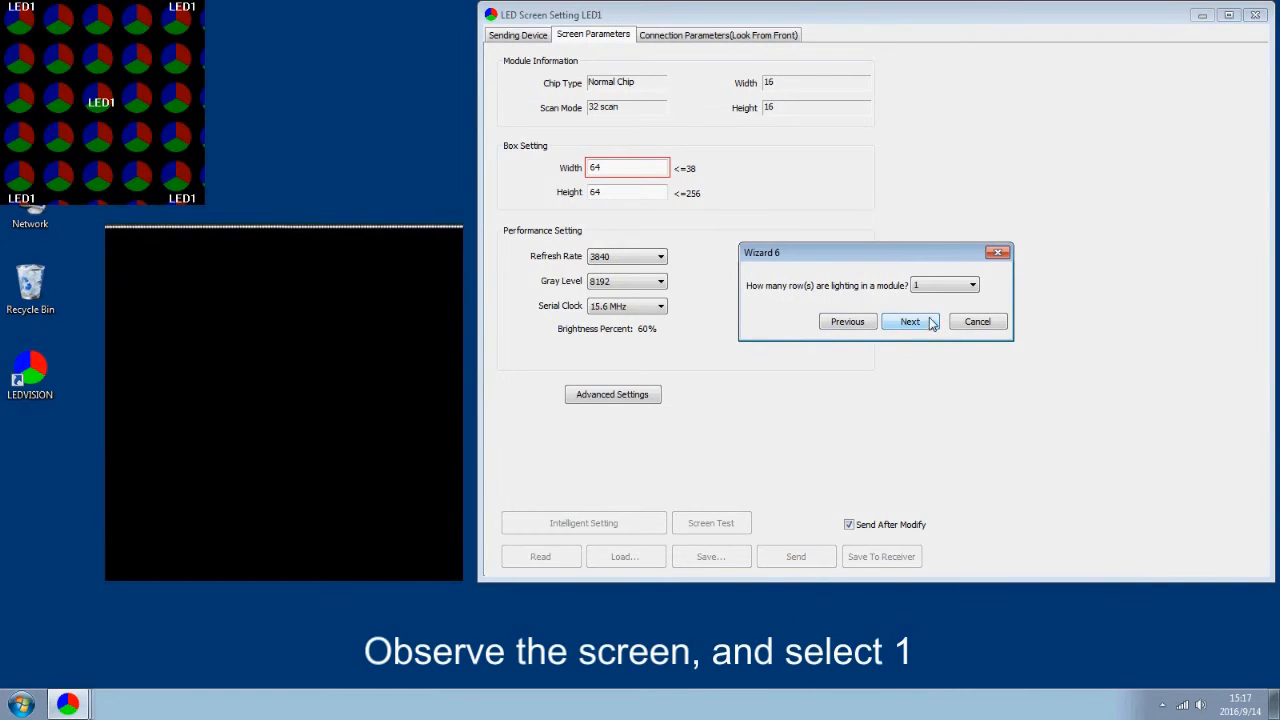
{"action": "left_click", "coordinate": [966, 287]}
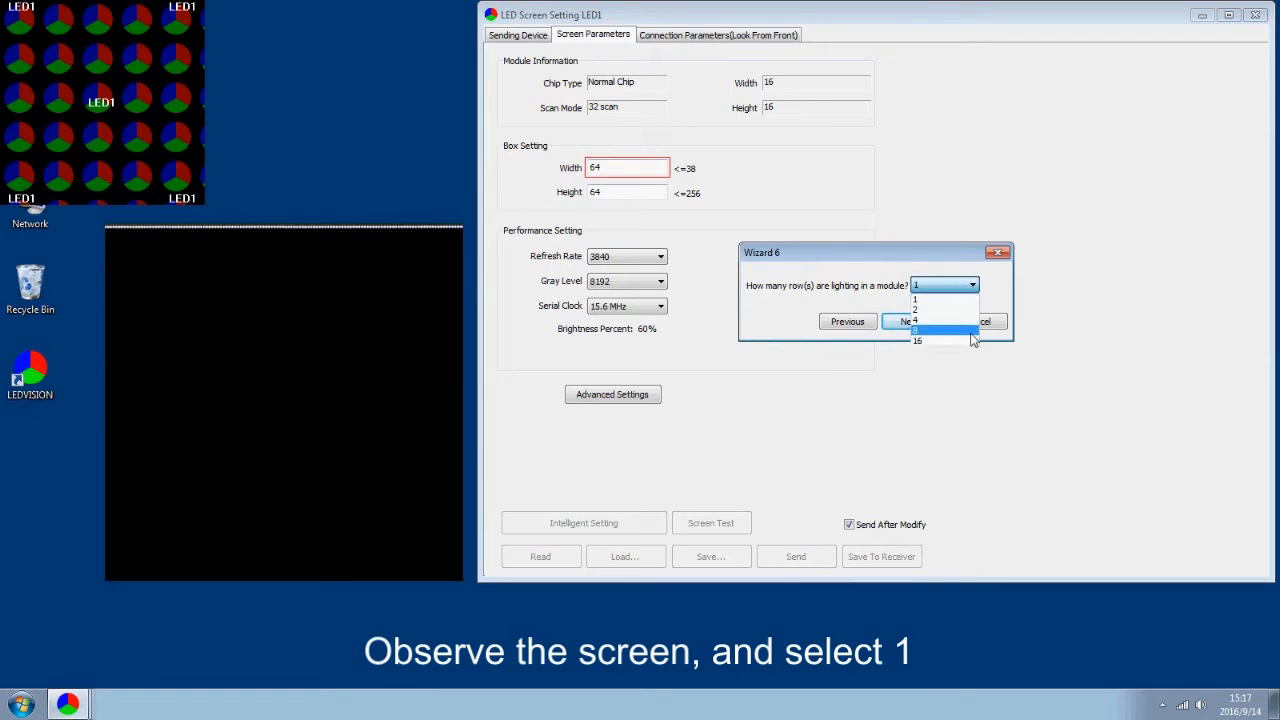
{"action": "left_click", "coordinate": [963, 300]}
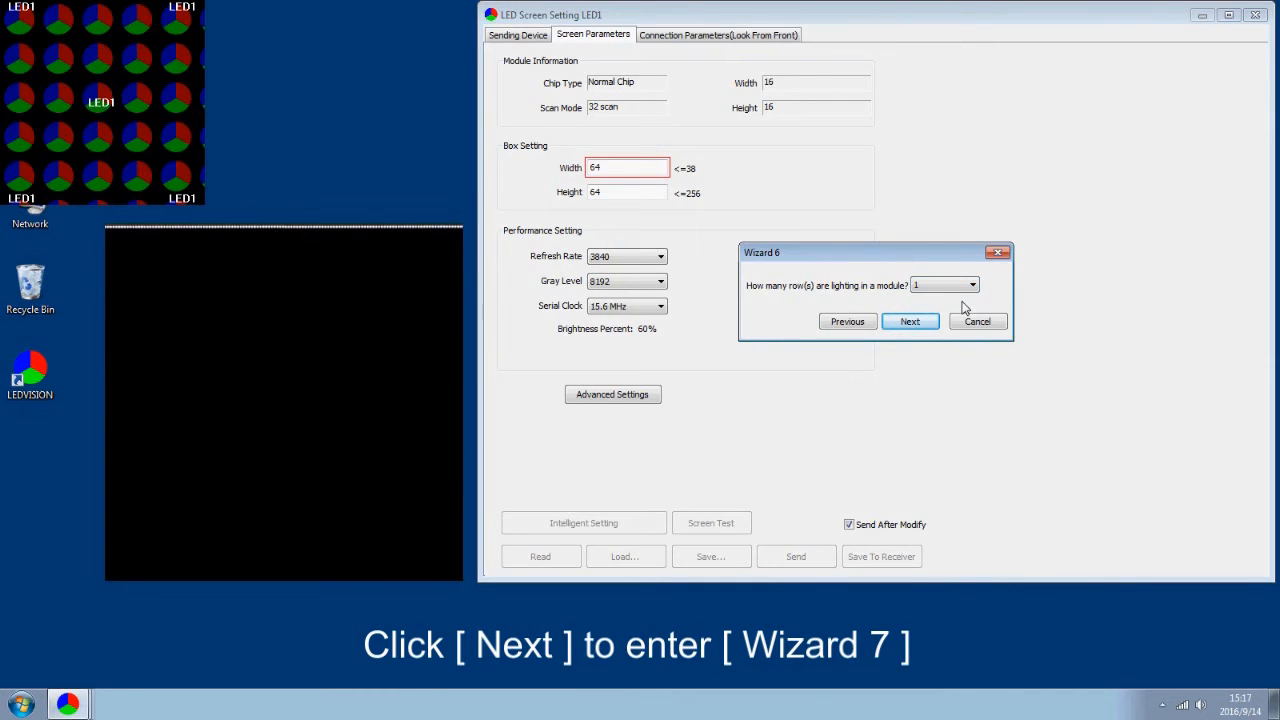
{"action": "left_click", "coordinate": [928, 323]}
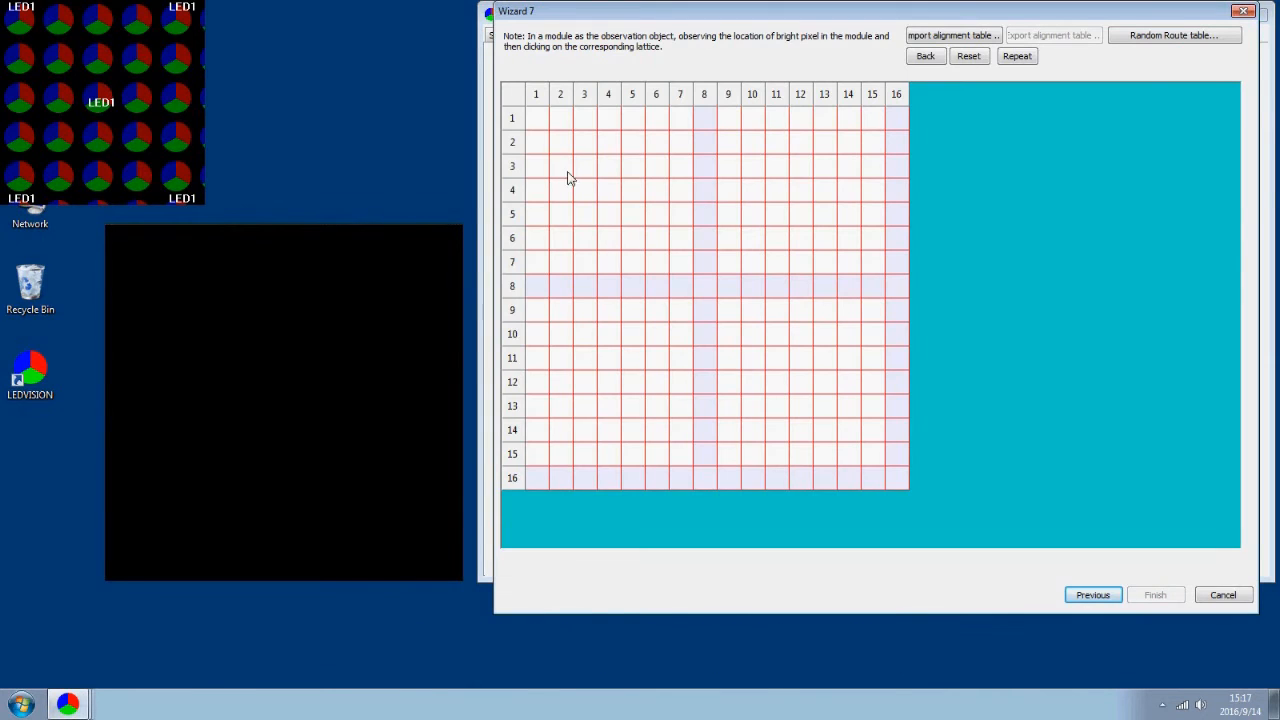
Map the lit pixels onto the lattice in order from row 1, column 1, then finish the wizard
{"action": "left_click", "coordinate": [535, 122]}
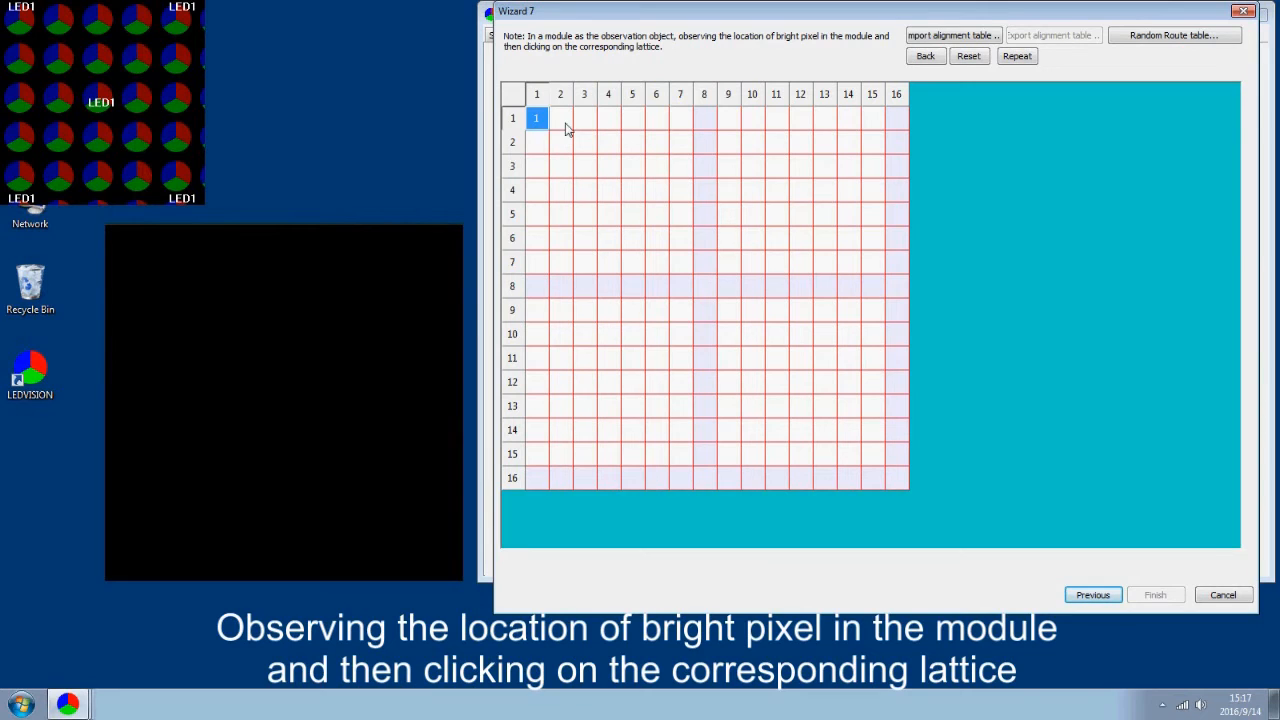
{"action": "left_click", "coordinate": [562, 122]}
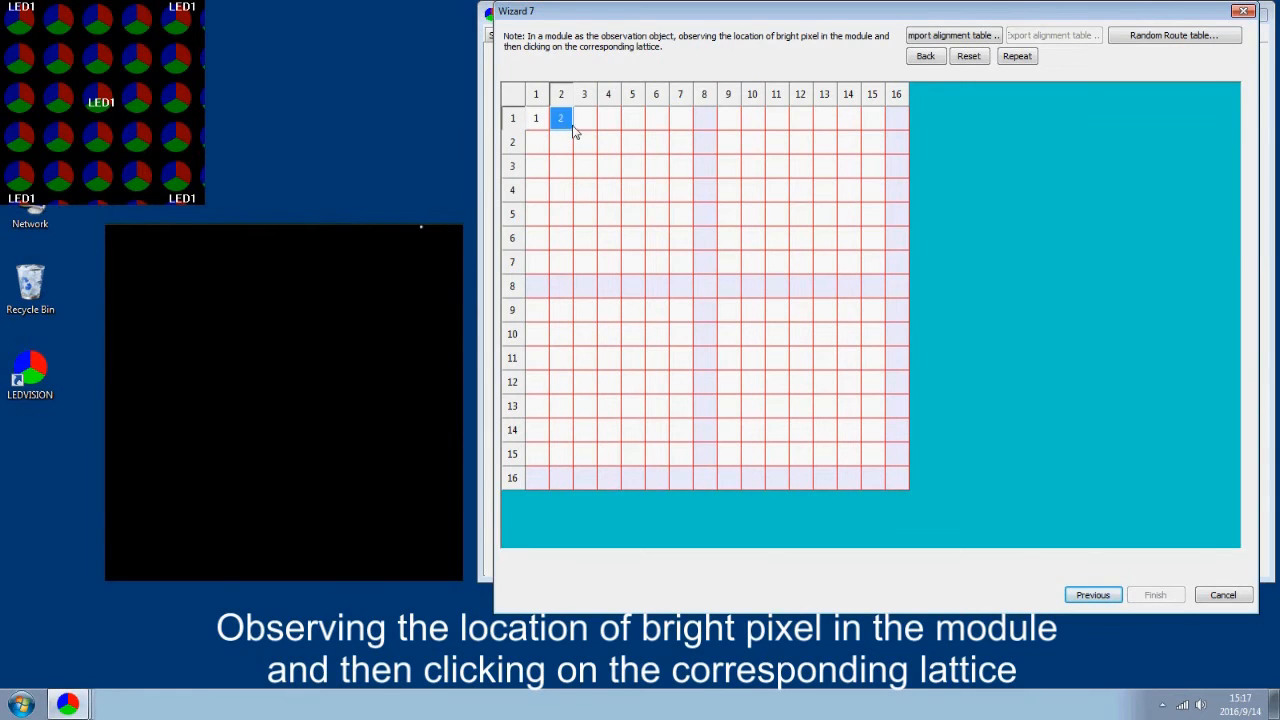
{"action": "left_click", "coordinate": [590, 130]}
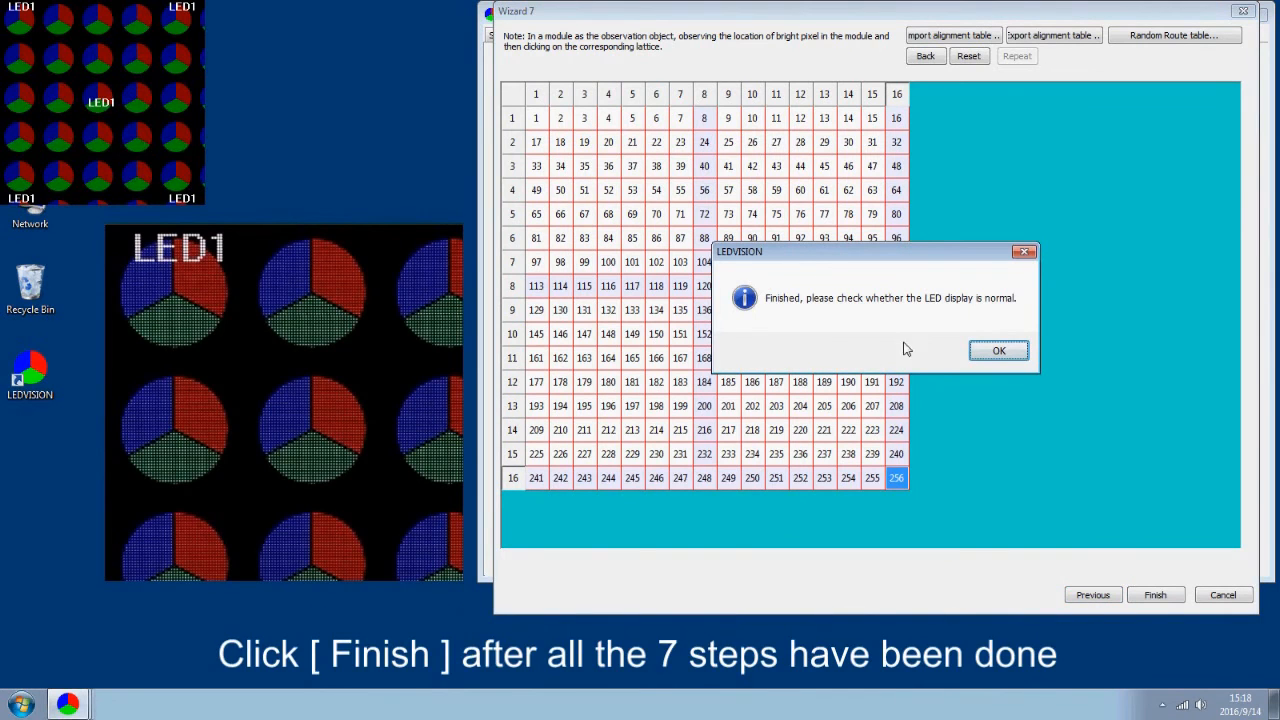
{"action": "left_click", "coordinate": [998, 352]}
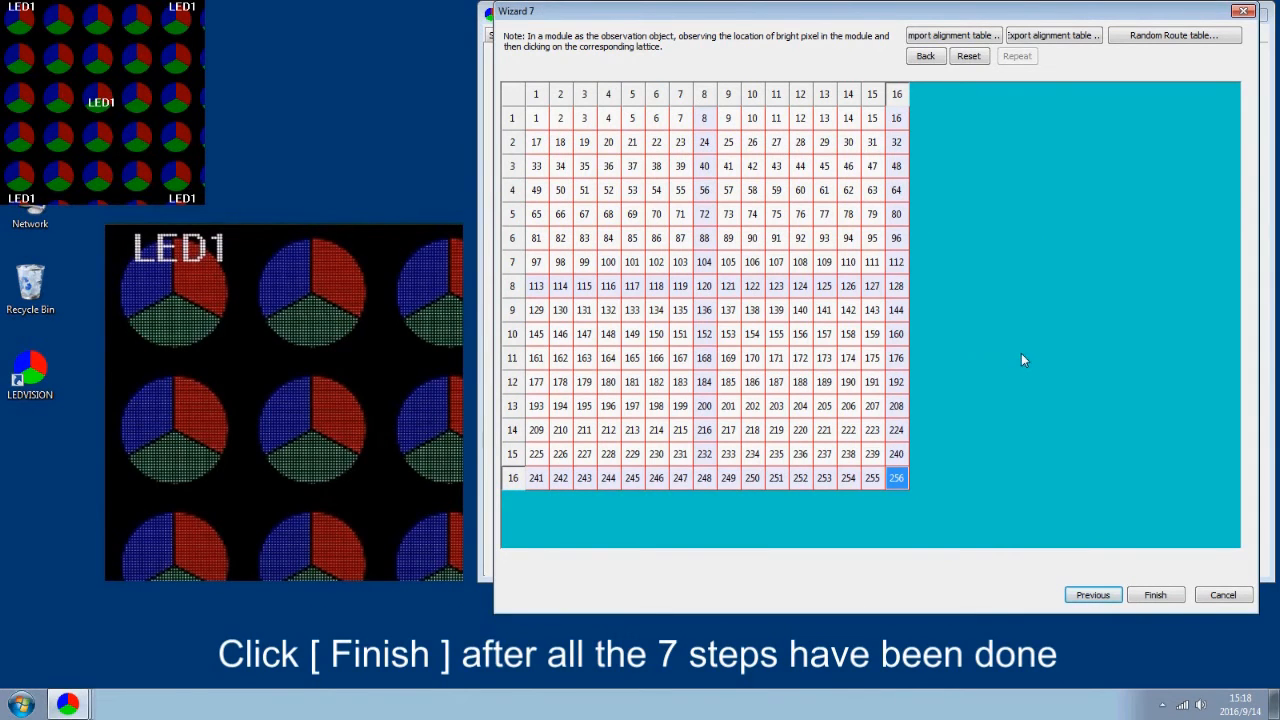
{"action": "left_click", "coordinate": [1174, 596]}
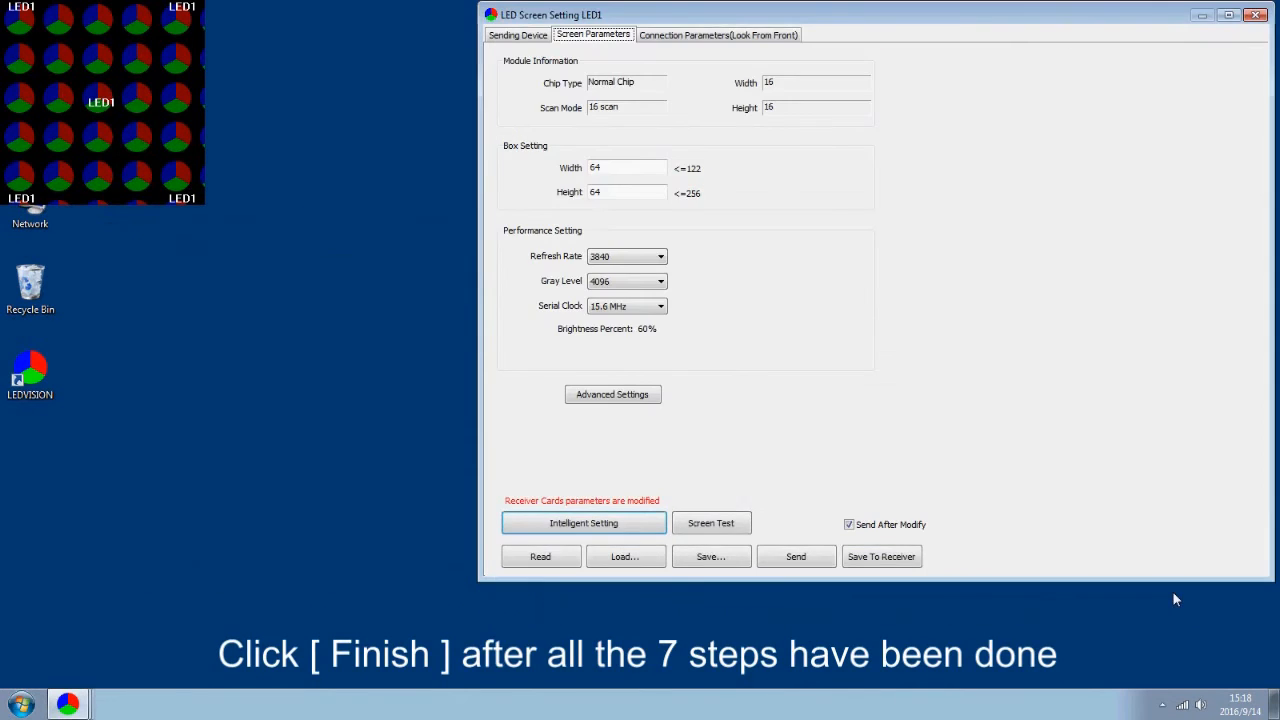
Save the 16-scan, 16×16 module parameters to the receiver cards and acknowledge the success message
{"action": "left_click", "coordinate": [875, 559]}
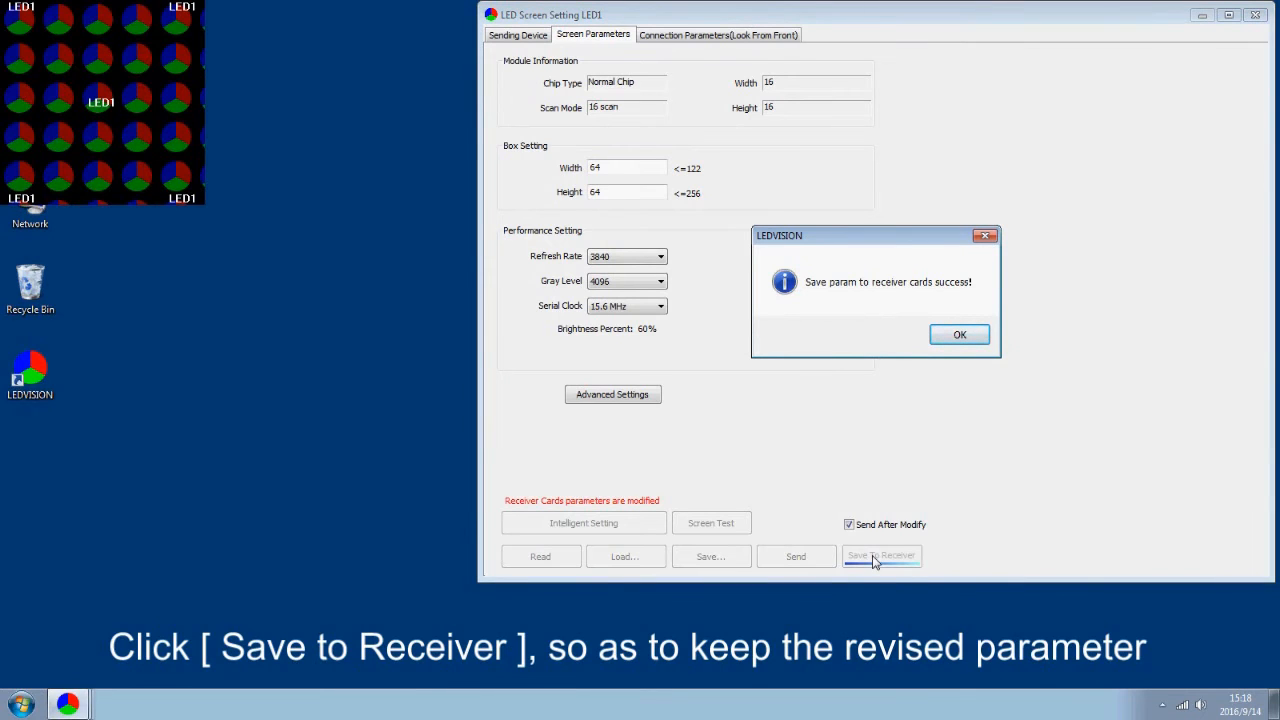
{"action": "left_click", "coordinate": [960, 337]}
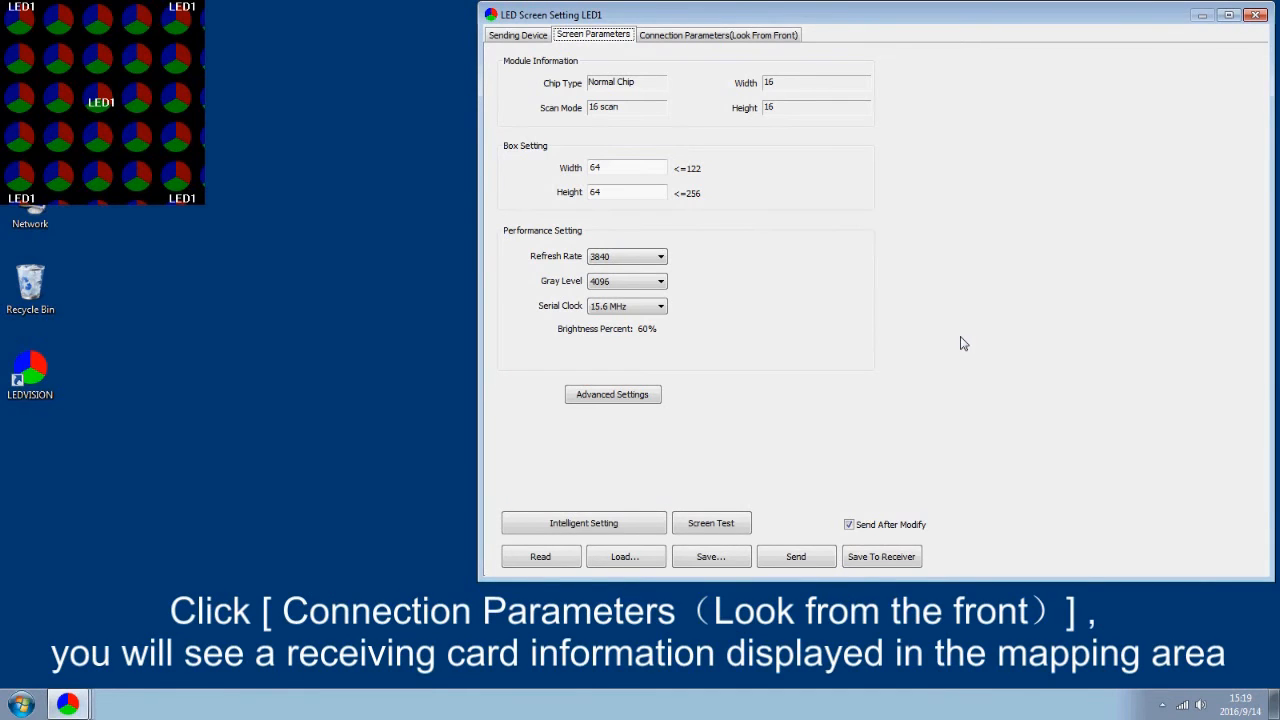
Set the front-view connection grid to 4 columns and 3 rows of receiver cards
{"action": "left_click", "coordinate": [741, 36]}
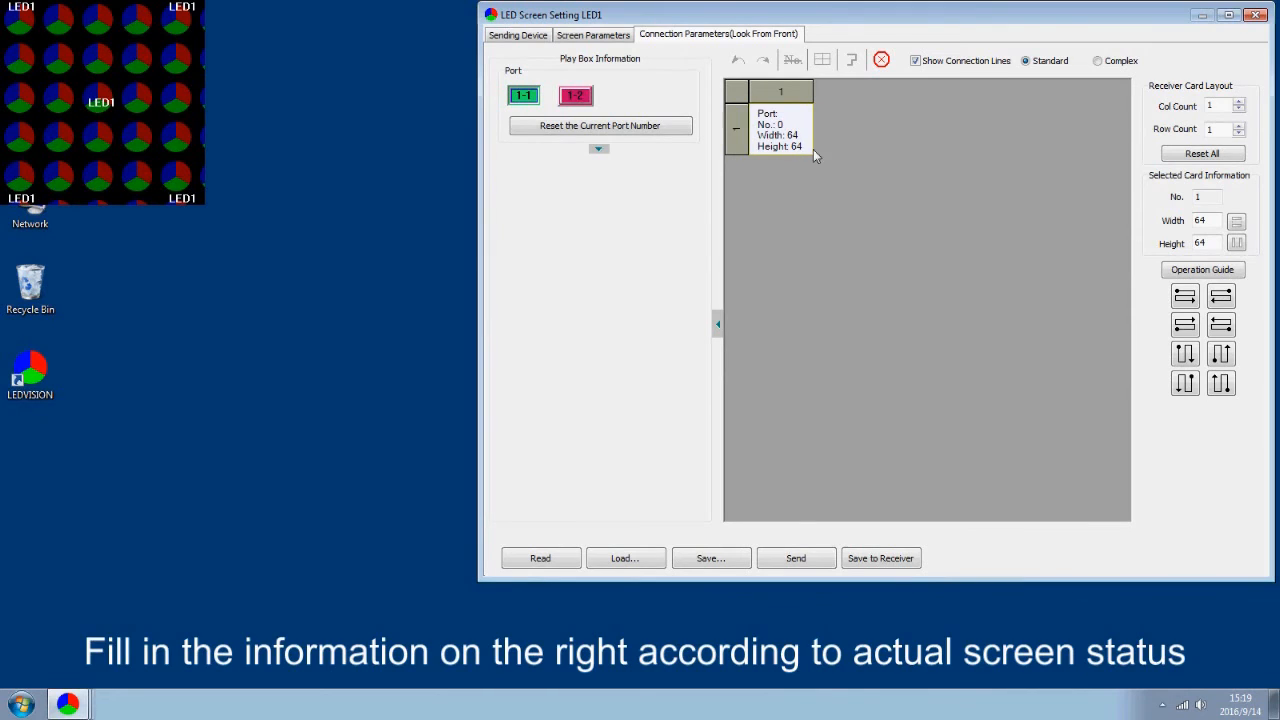
{"action": "double_click", "coordinate": [1210, 107]}
{"action": "type", "text": "4"}
{"action": "double_click", "coordinate": [1207, 130]}
{"action": "type", "text": "3"}
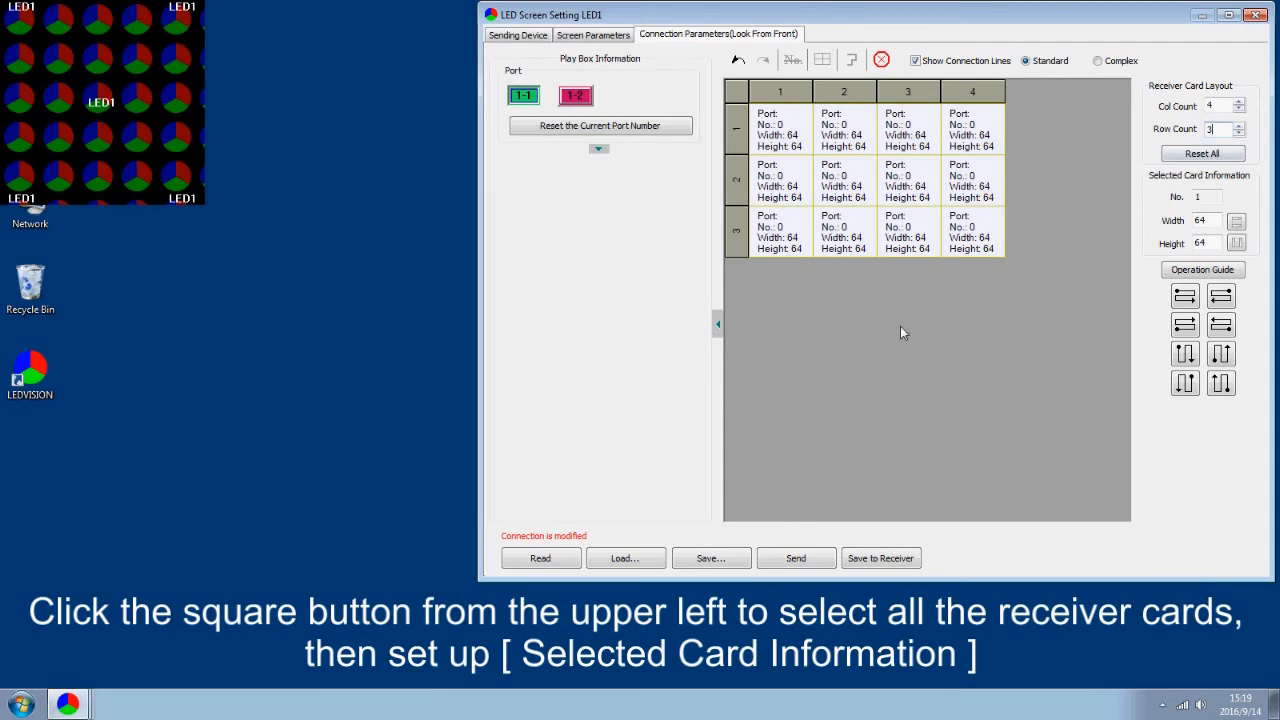
Give every receiver card a width and height of 128
{"action": "left_click", "coordinate": [737, 93]}
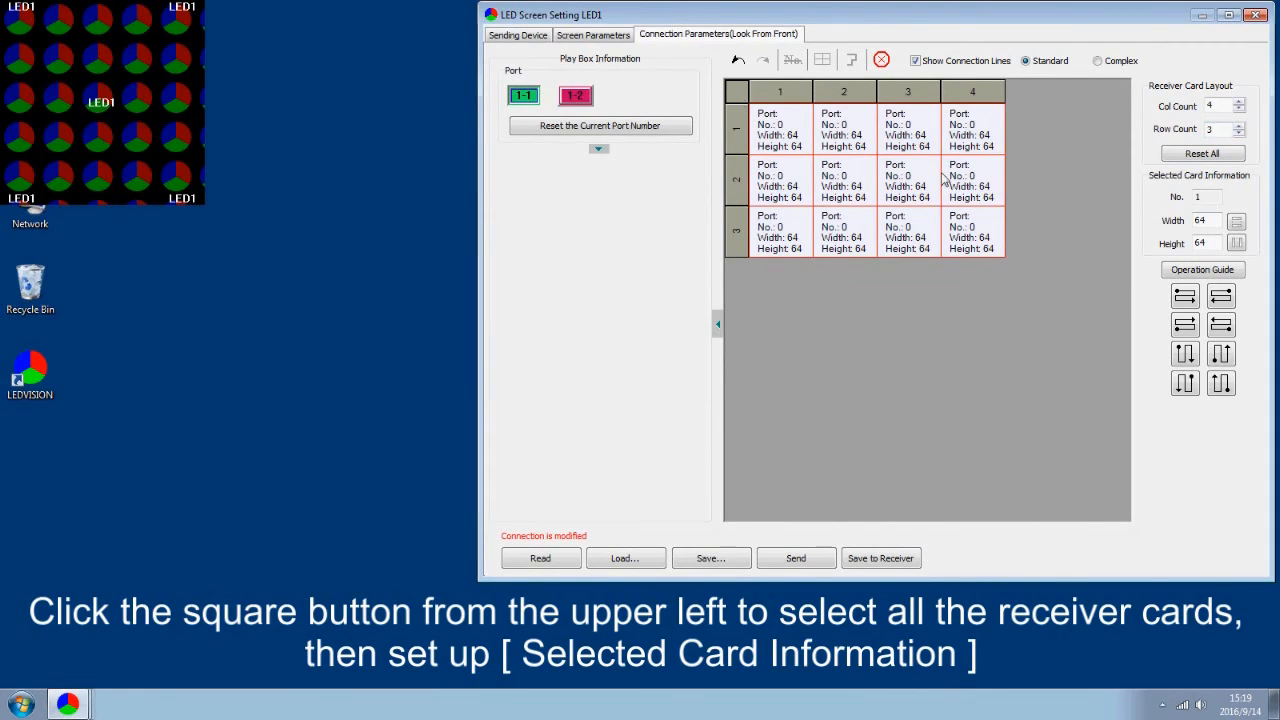
{"action": "left_click_drag", "start_coordinate": [1212, 220], "coordinate": [1183, 250]}
{"action": "type", "text": "128128"}
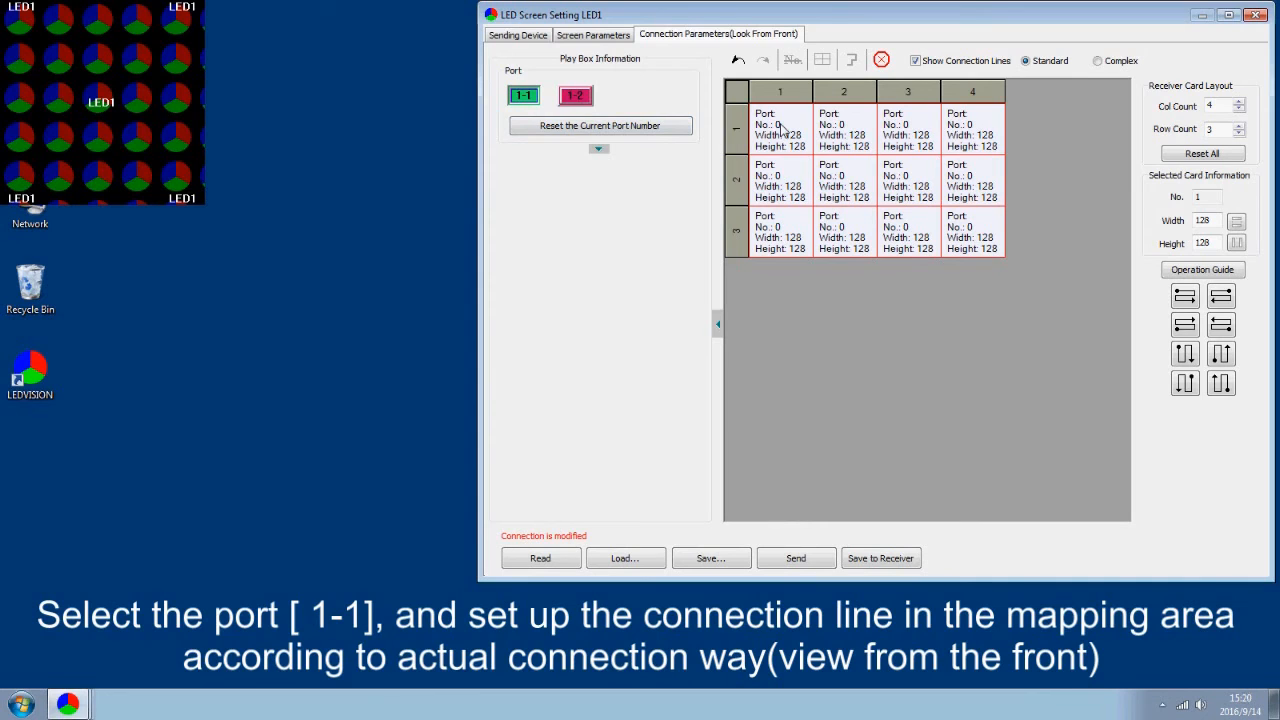
Chain the top two rows' eight cards on port 1-1 in snake order, numbered 1–8
{"action": "mouse_move", "coordinate": [781, 130]}
{"action": "left_mouse_down"}
{"action": "mouse_move", "coordinate": [970, 130]}
{"action": "mouse_move", "coordinate": [983, 165]}
{"action": "mouse_move", "coordinate": [828, 200]}
{"action": "mouse_move", "coordinate": [780, 190]}
{"action": "left_mouse_up"}
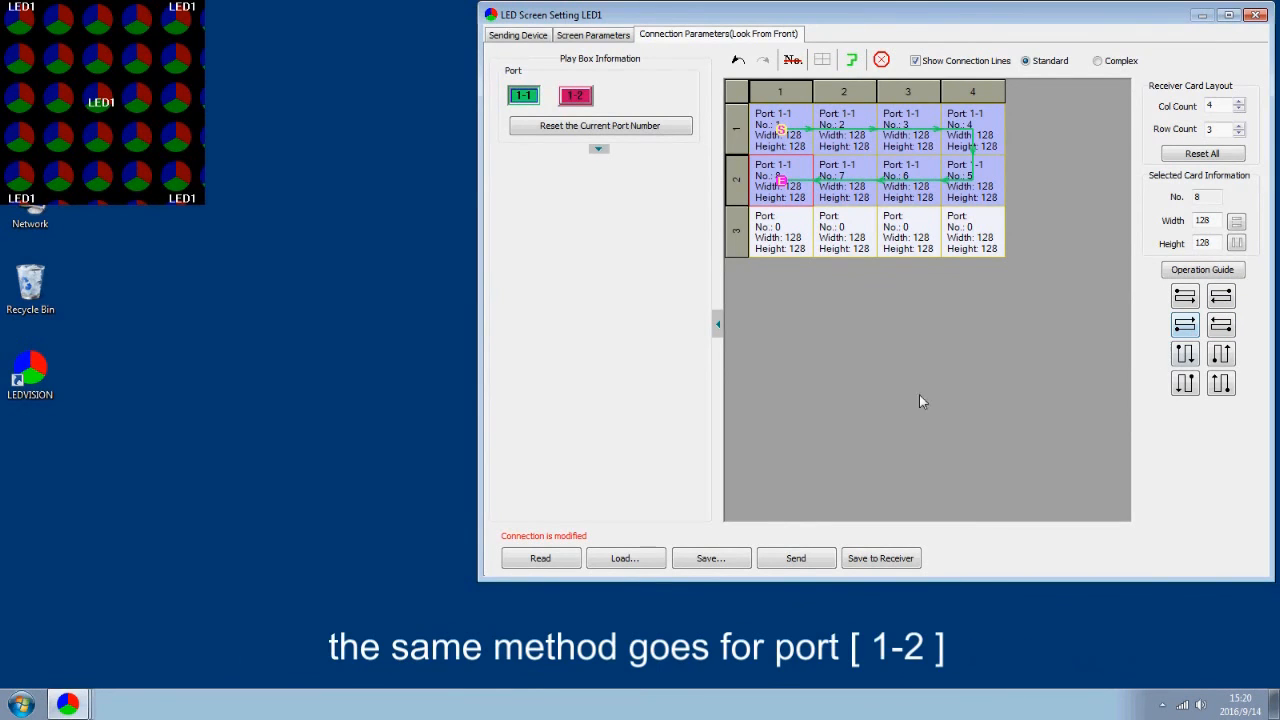
{"action": "left_click", "coordinate": [577, 99]}
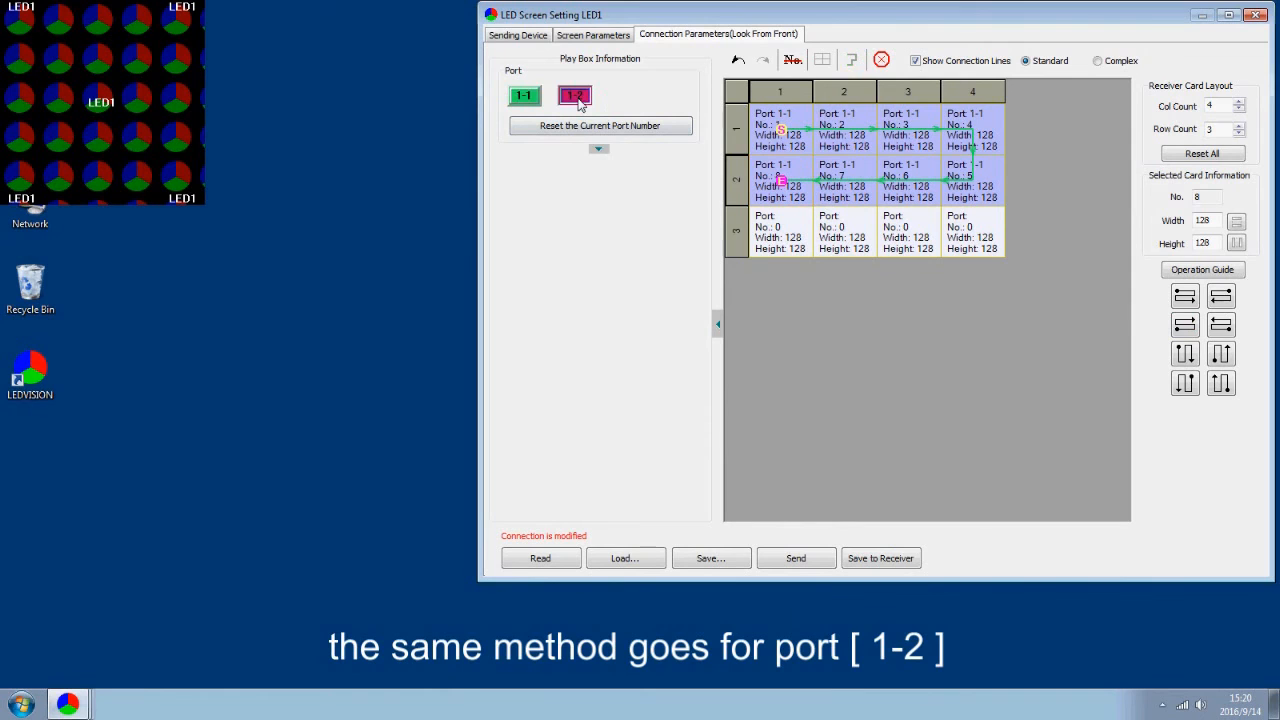
Chain row 3's four cards, 1–4, onto port 1-2 and save the map to the receiver cards
{"action": "left_click", "coordinate": [792, 242]}
{"action": "left_click_drag", "start_coordinate": [792, 242], "coordinate": [986, 228]}
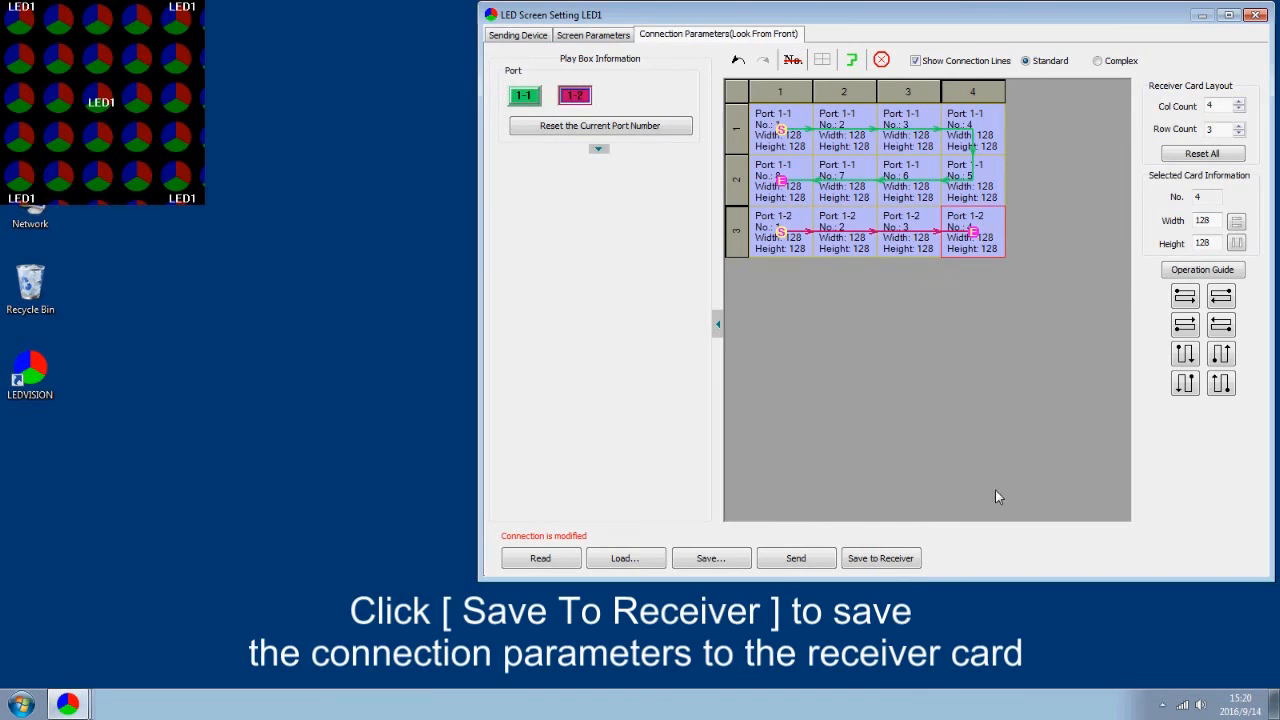
{"action": "left_click", "coordinate": [903, 563]}
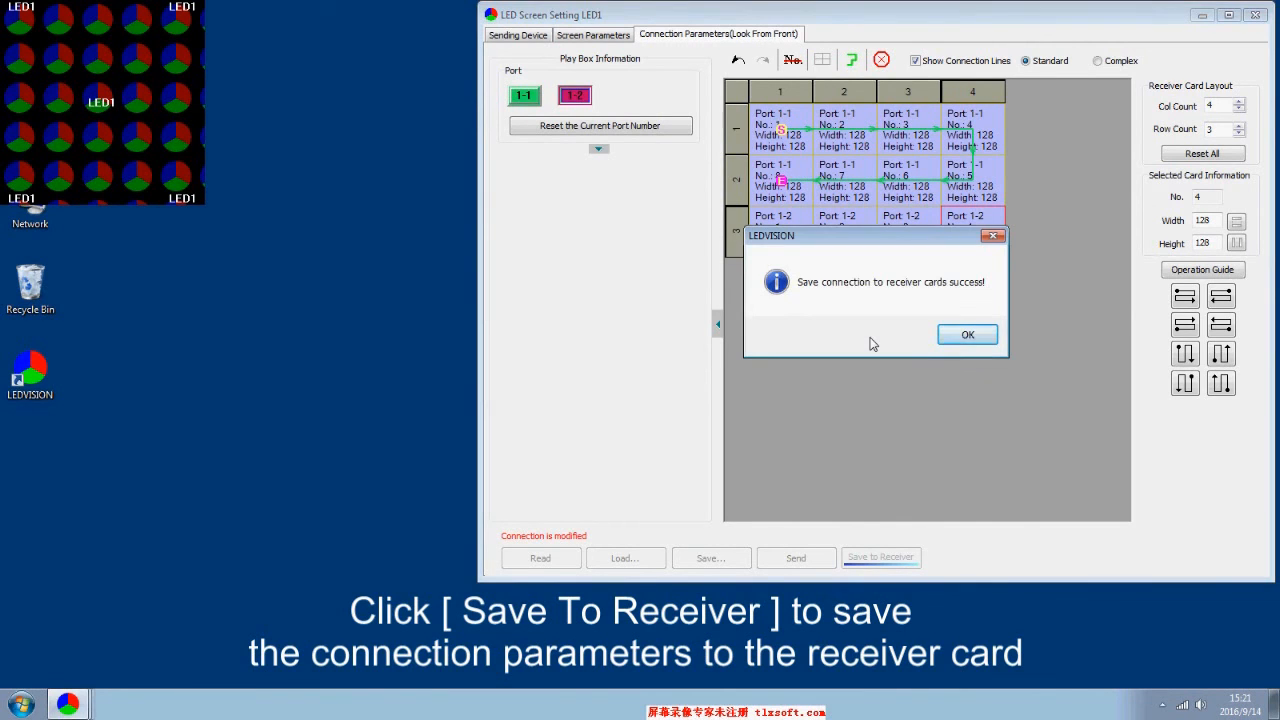
{"action": "left_click", "coordinate": [968, 335]}
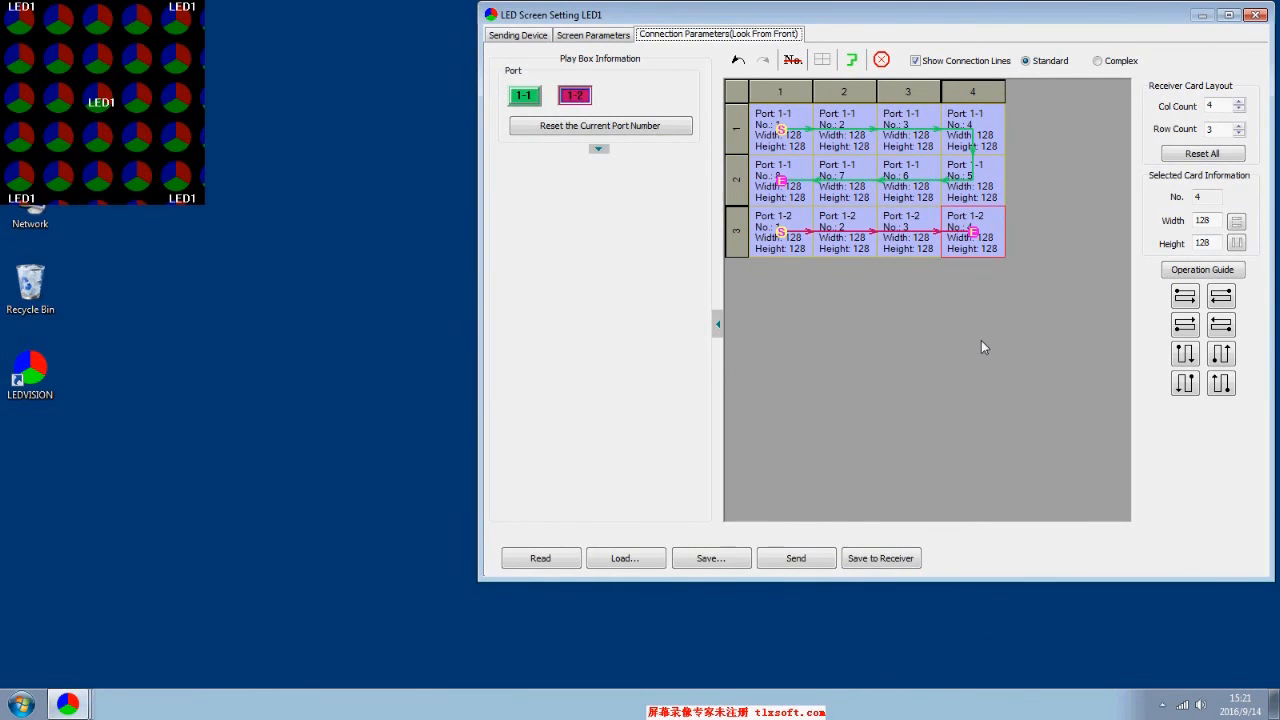